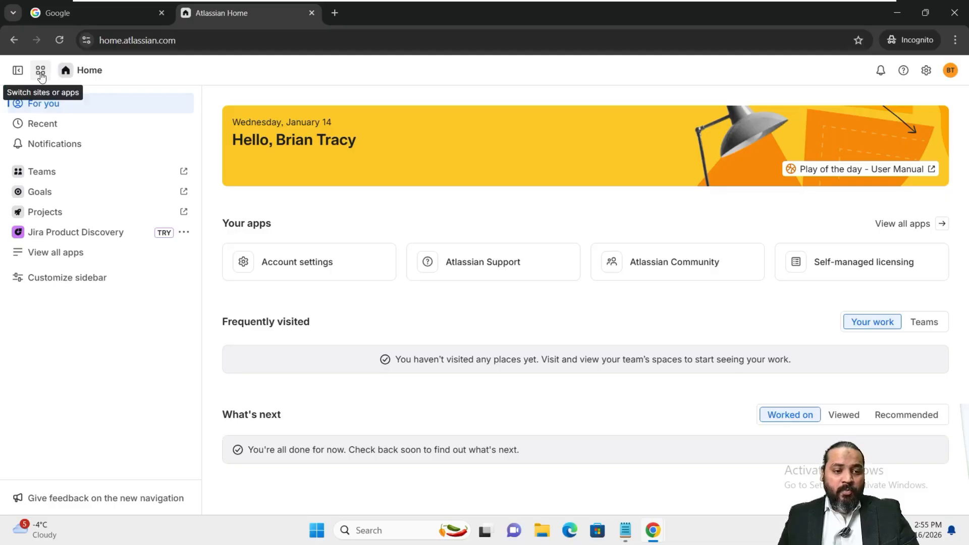
# - Open the Request new software form under Computers in the NetSoft IT Service Management portal of Jira Service Management
pyautogui.click(40, 74)
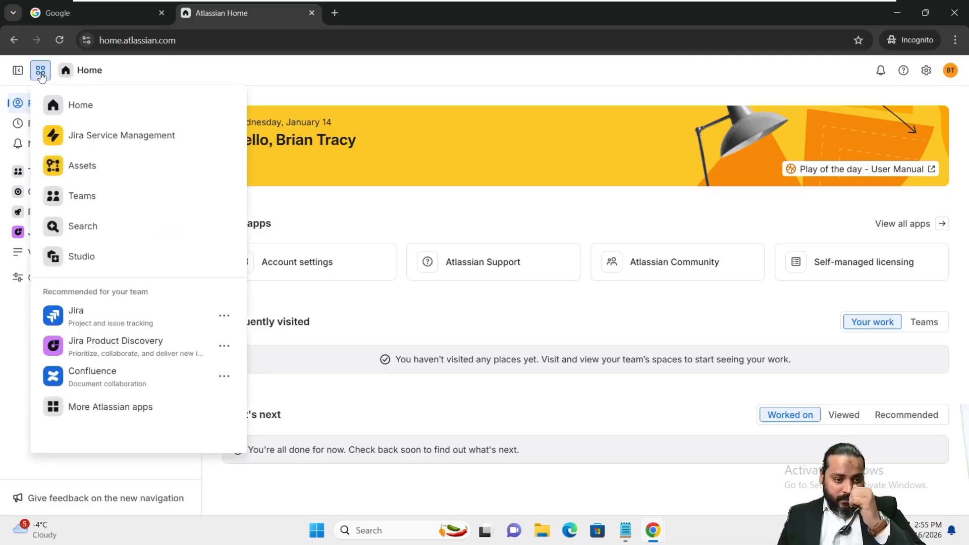
pyautogui.click(122, 137)
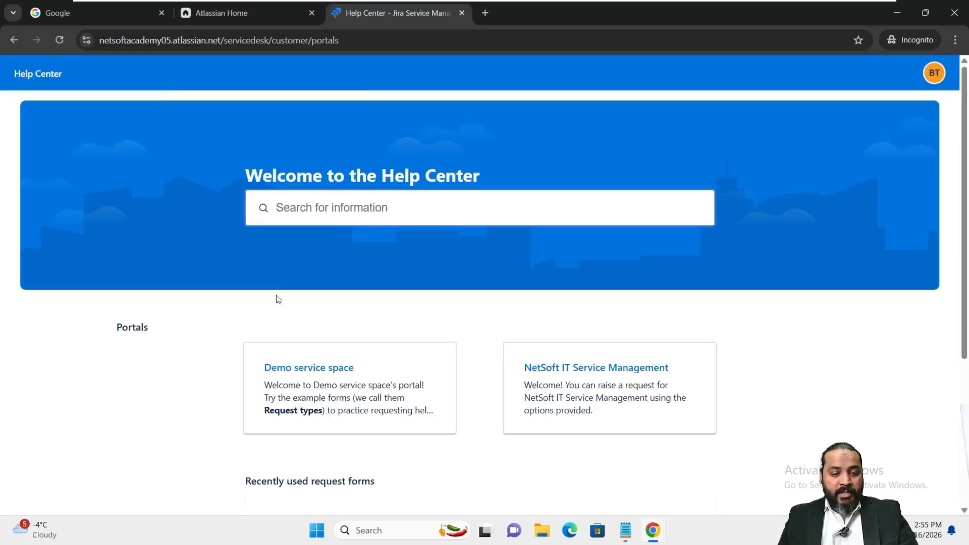
pyautogui.click(583, 370)
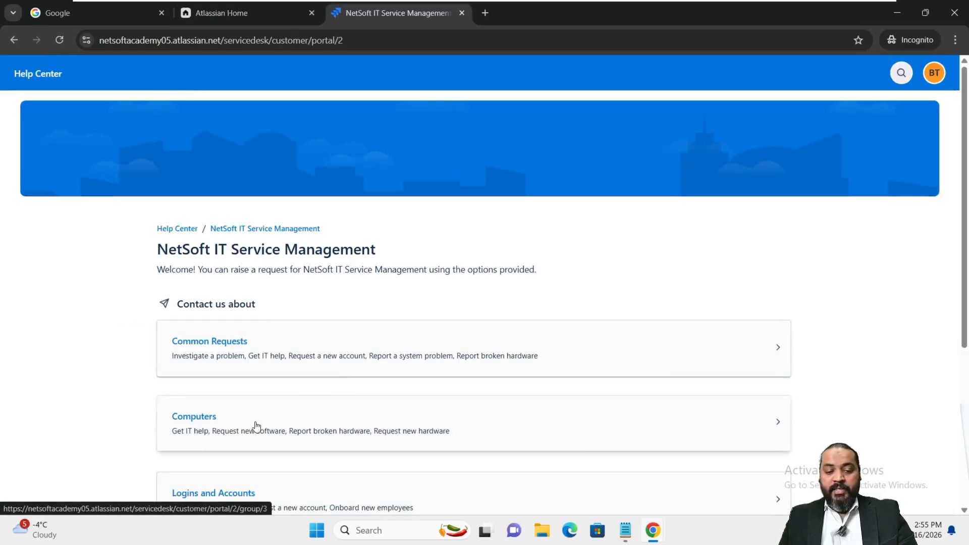
pyautogui.click(212, 419)
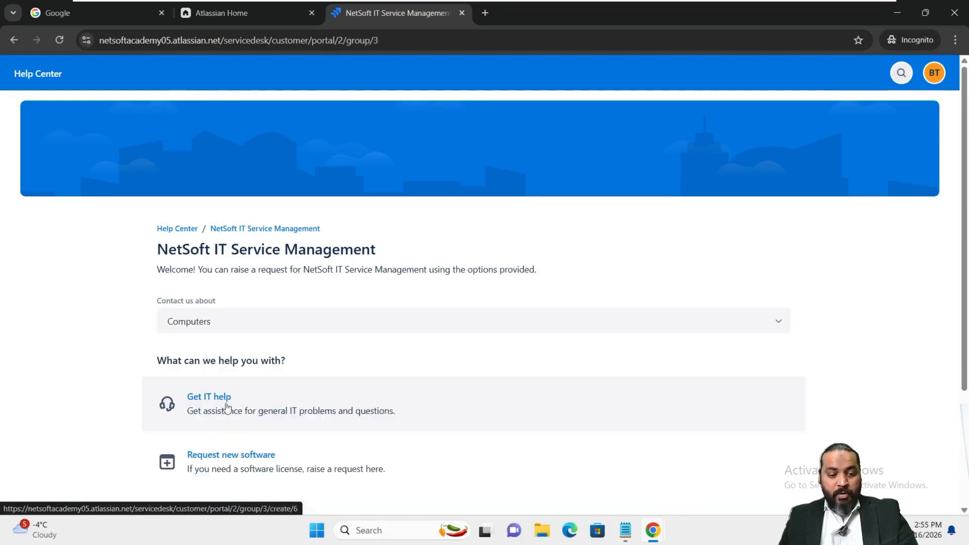
pyautogui.scroll(-3, 534, 385)
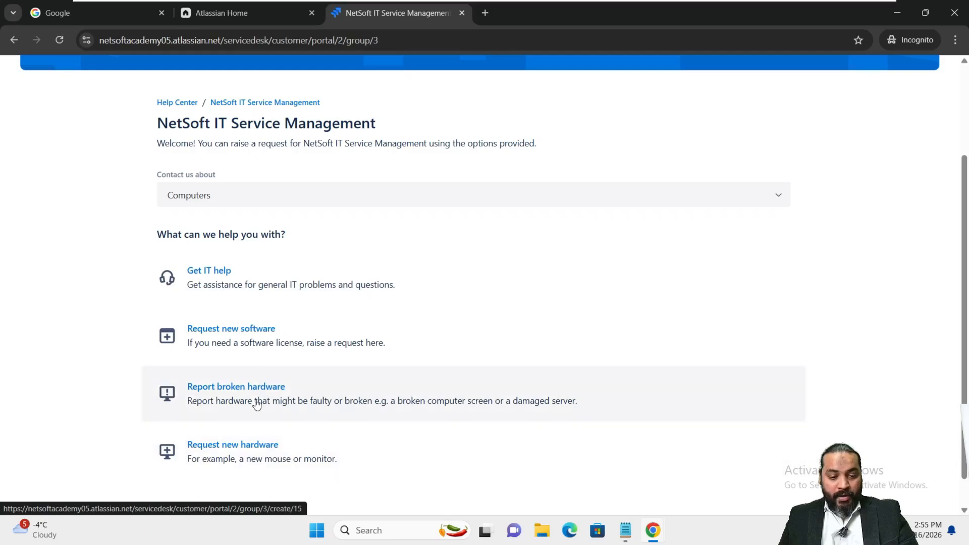
pyautogui.click(201, 334)
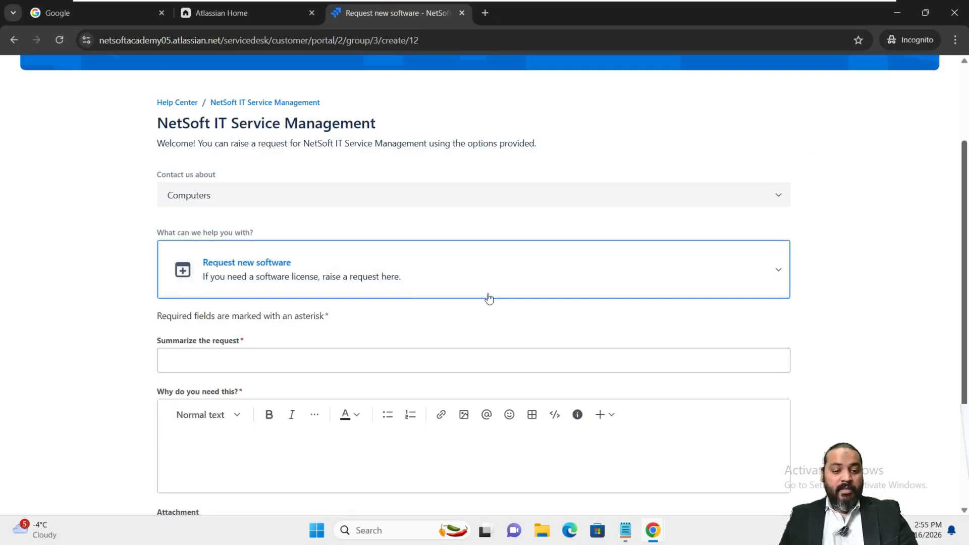
# - Submit the request with "Request for the license of Microsoft Office 365" as both its summary and its reason
pyautogui.click(442, 362)
pyautogui.hotkey('ctrl', 'v')
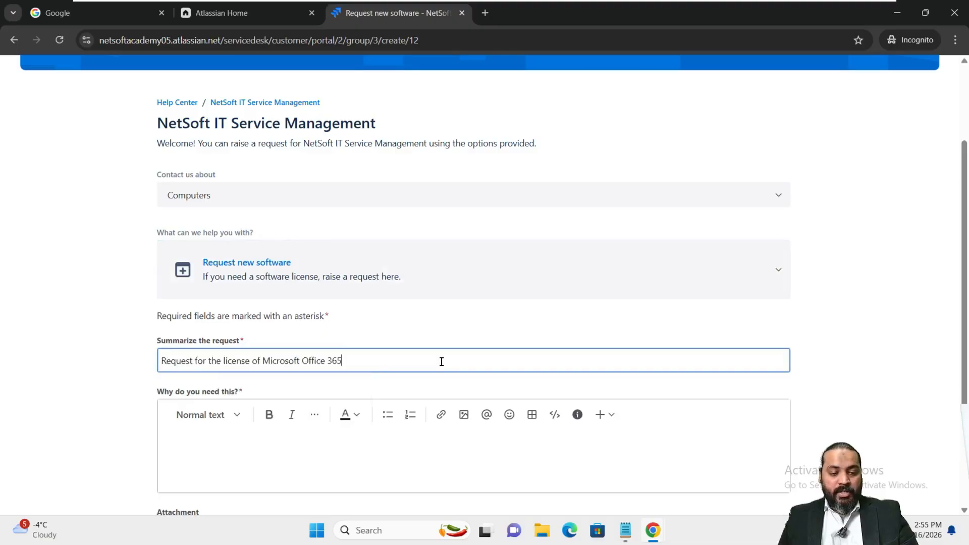
pyautogui.click(388, 433)
pyautogui.click(274, 447)
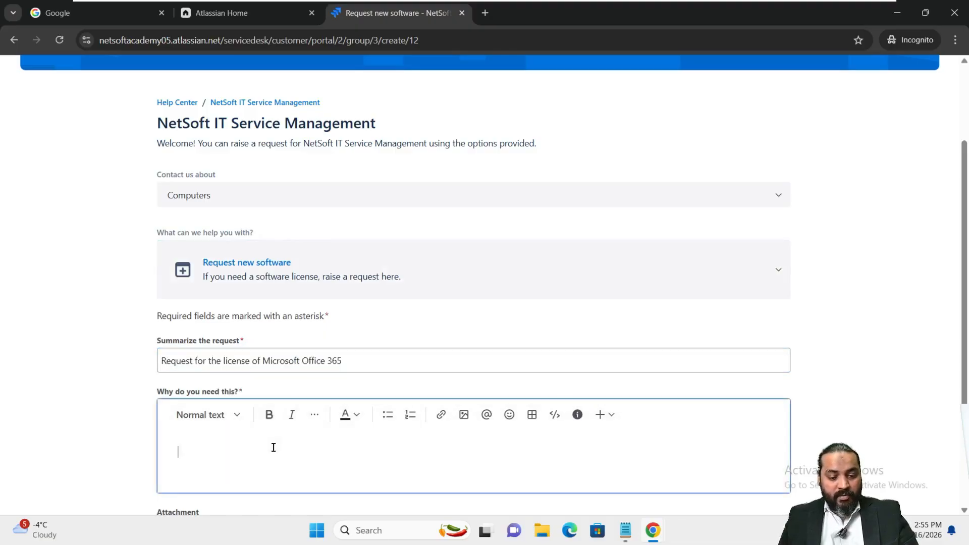
pyautogui.hotkey('ctrl', 'v')
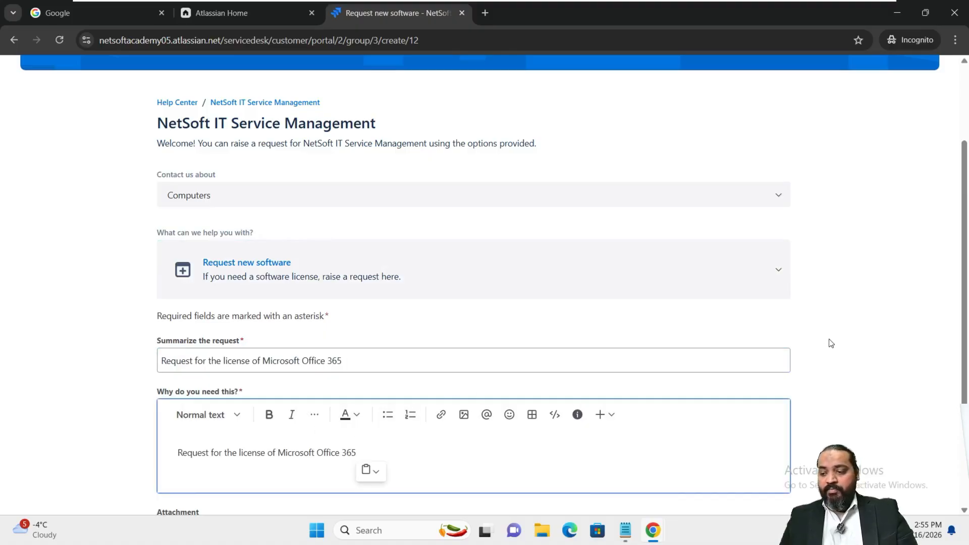
pyautogui.scroll(-3, 832, 343)
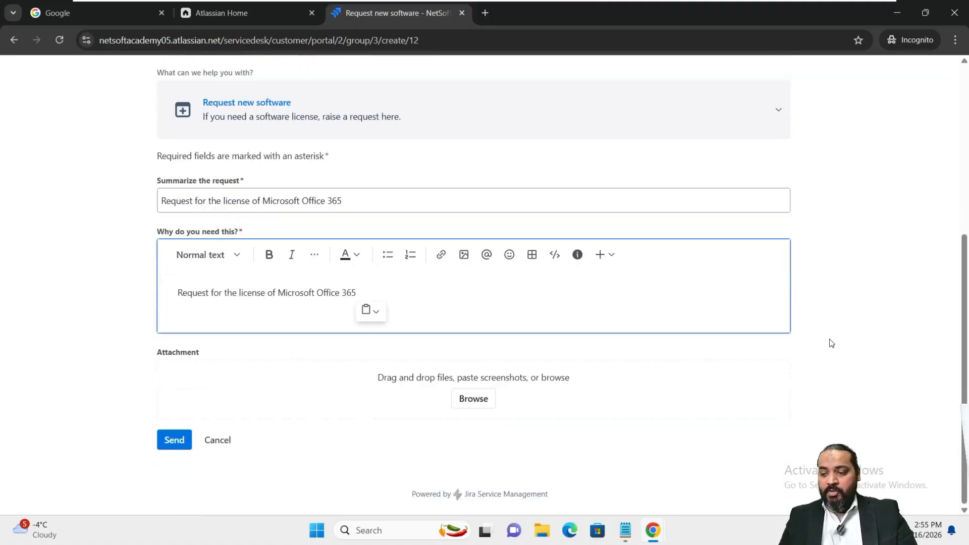
pyautogui.click(177, 447)
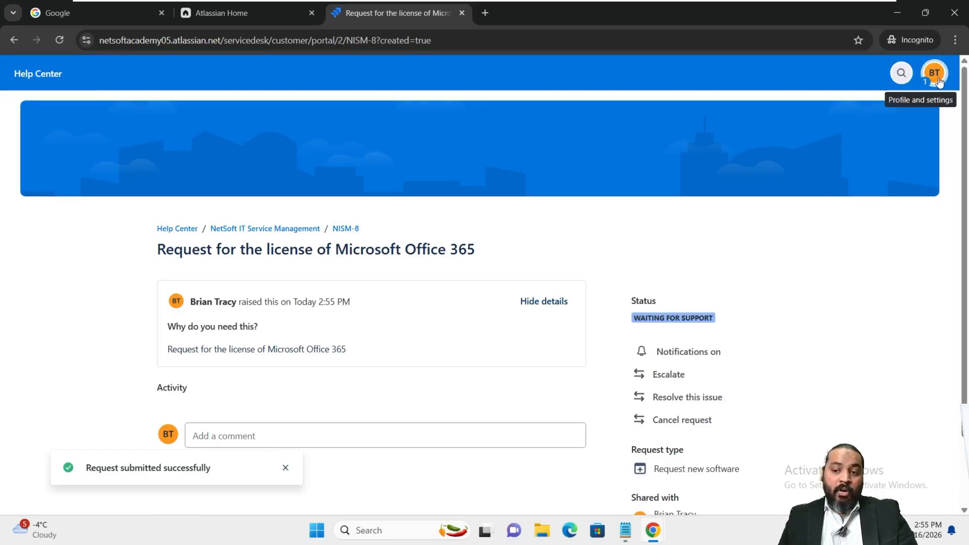
# - Open the account's list of submitted requests in the Help Center
pyautogui.click(939, 81)
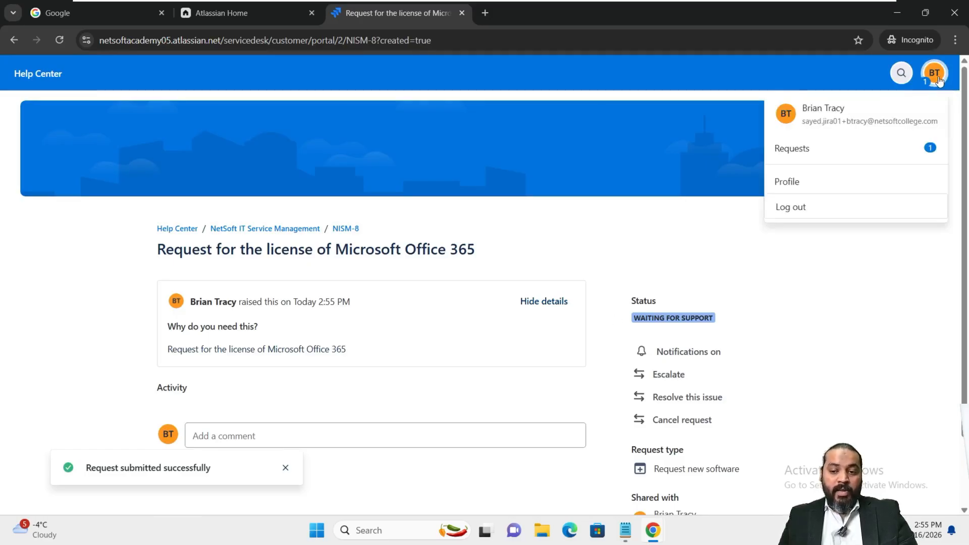
pyautogui.click(811, 157)
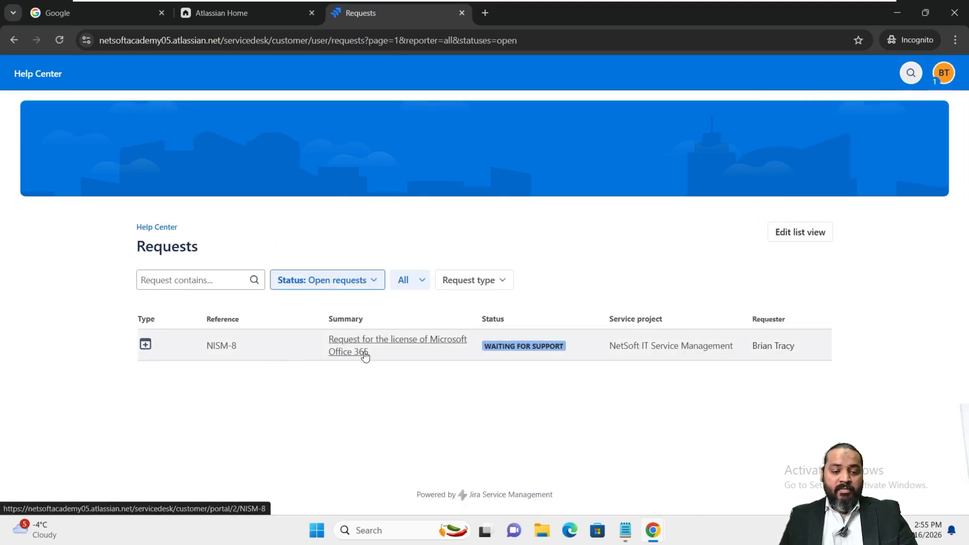
# - Switch to the JIRA note in Notepad and add four line breaks after NISM-4
pyautogui.hotkey('alt', 'Tab')
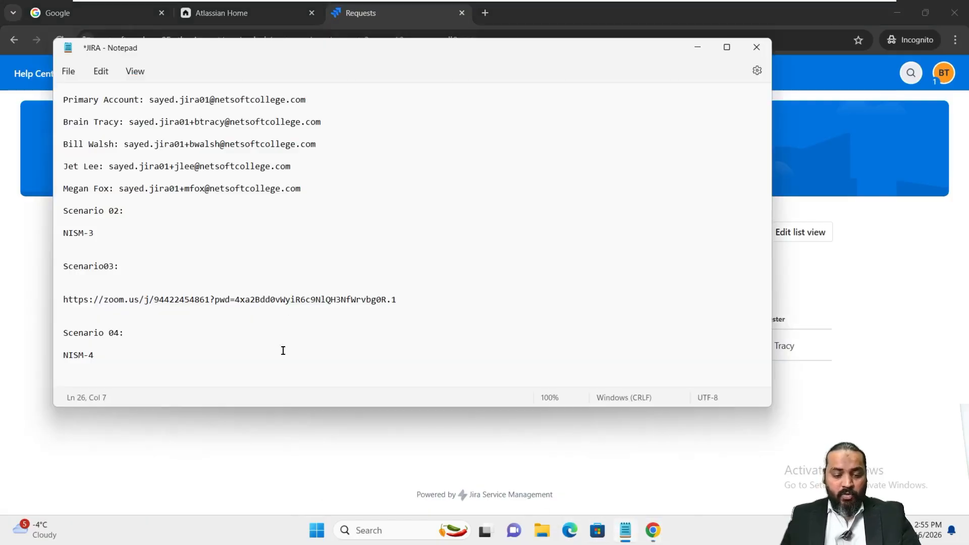
pyautogui.press('Return')
pyautogui.press('Return')
pyautogui.press('Return')
pyautogui.press('Return')
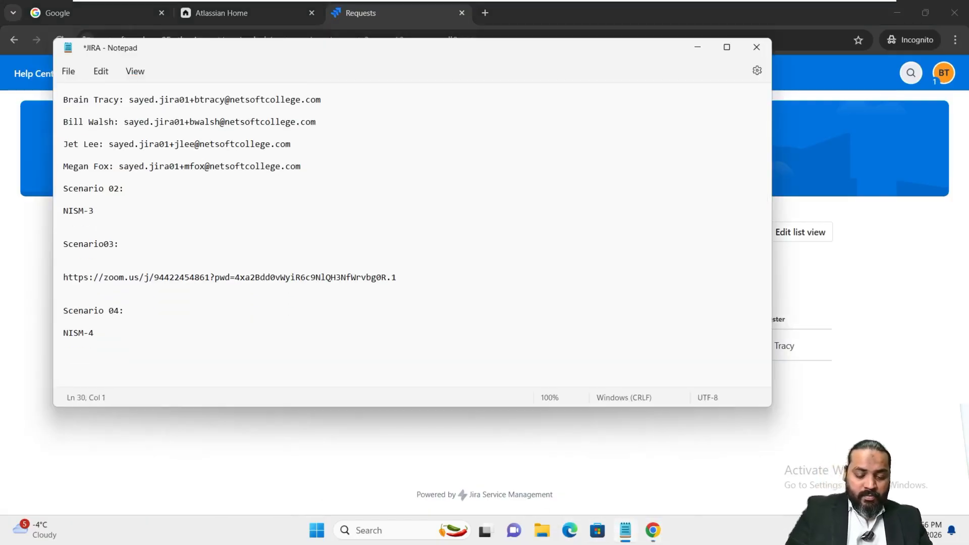
pyautogui.write('Scena')
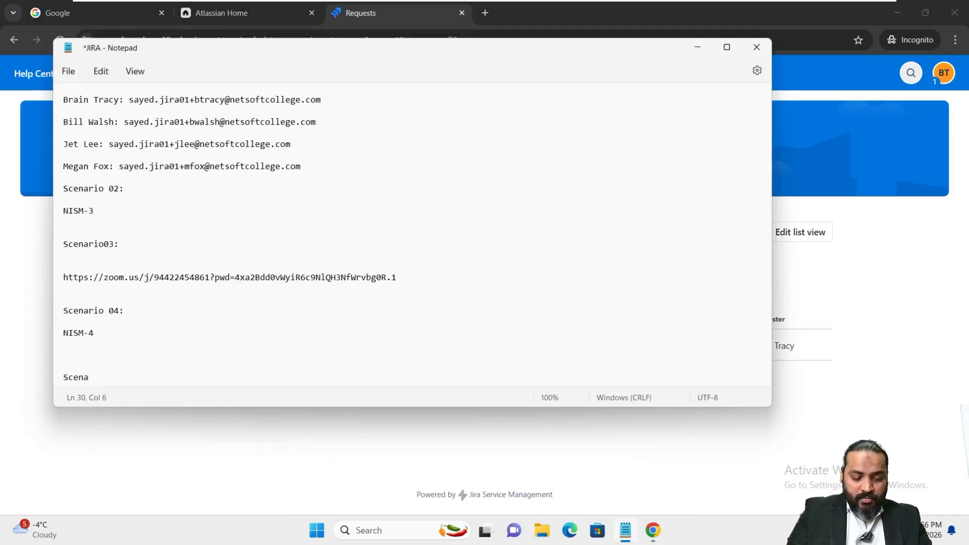
pyautogui.press('BackSpace')
pyautogui.press('BackSpace')
pyautogui.press('BackSpace')
pyautogui.press('BackSpace')
# - Add the heading "Scenario 05:" on the empty last line of the note, with "NISM-8" two lines below it
pyautogui.scroll(-1, 415, 243)
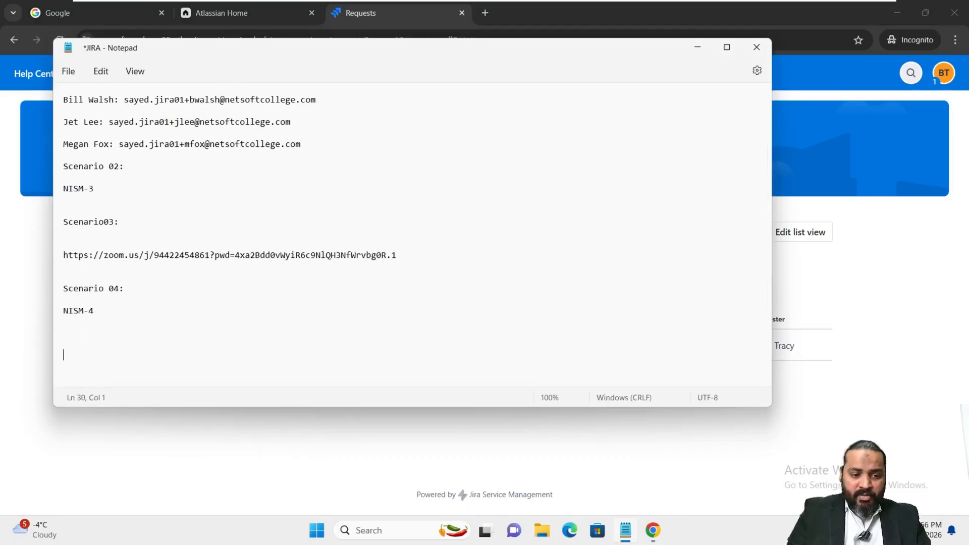
pyautogui.write('Scenar')
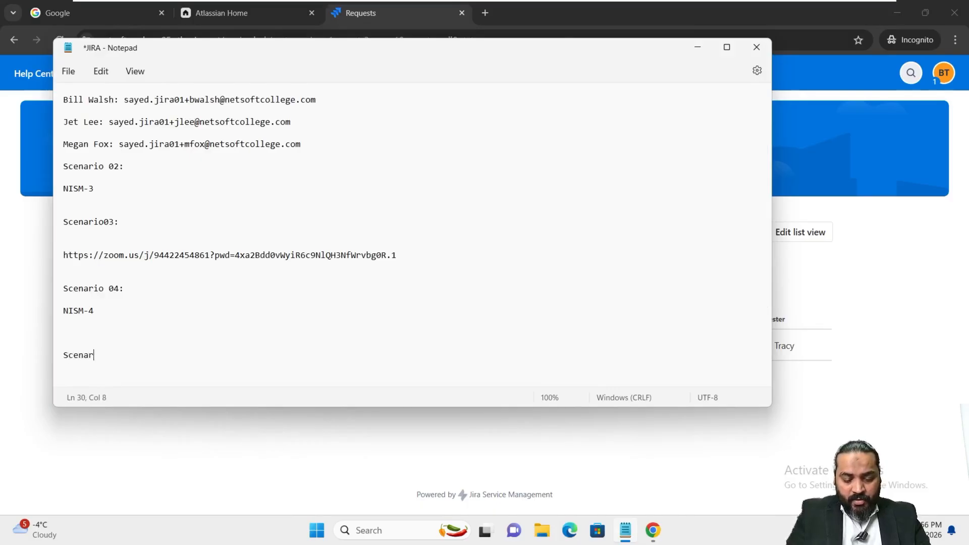
pyautogui.write('io 05:')
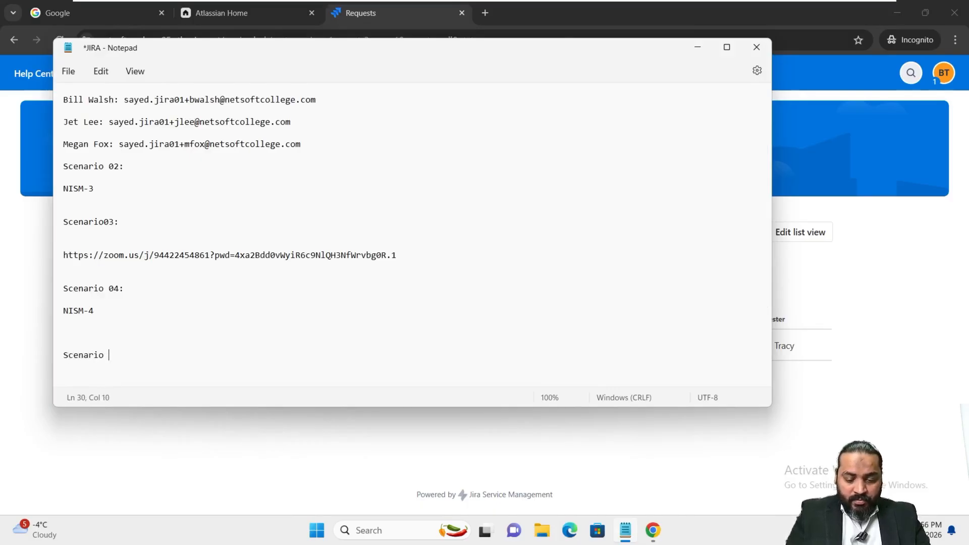
pyautogui.press('Return')
pyautogui.press('Return')
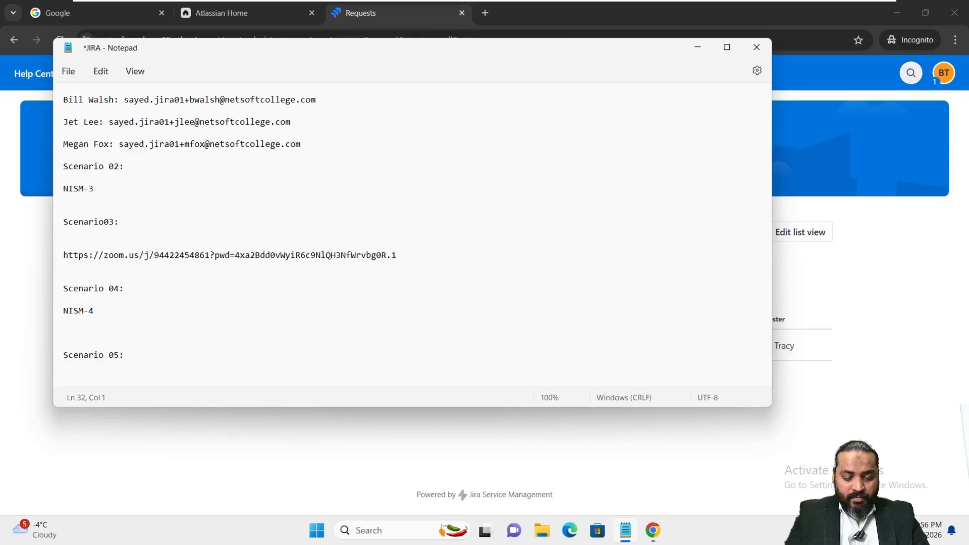
pyautogui.write('NISM-')
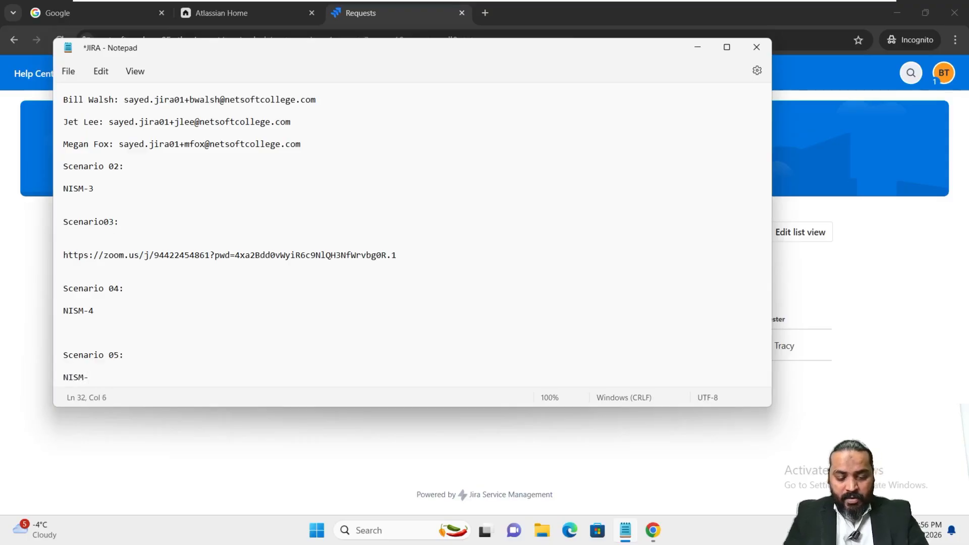
pyautogui.write('8')
# - Add nine blank lines after NISM-8 at the end of the note
pyautogui.press('Return')
pyautogui.press('Return')
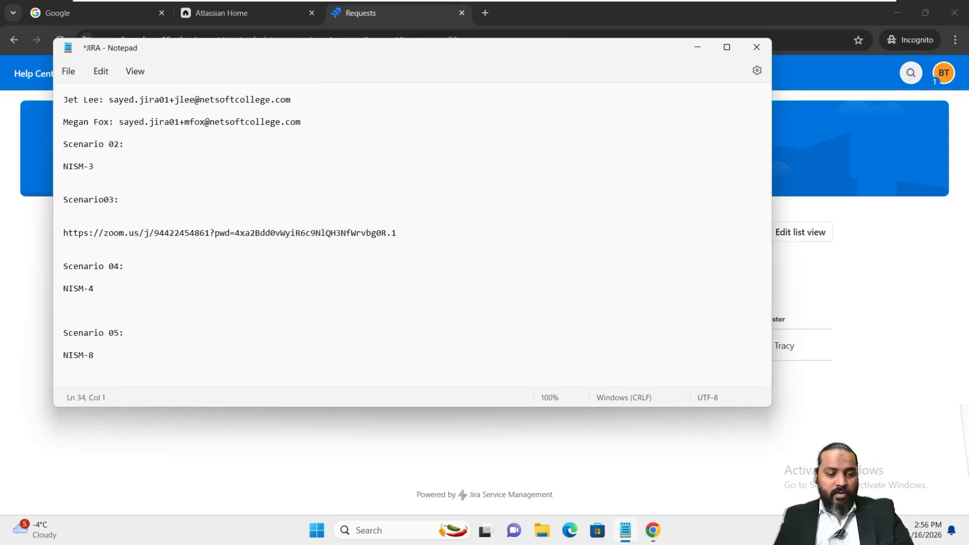
pyautogui.press('Return')
pyautogui.press('Return')
pyautogui.press('Return')
pyautogui.press('Return')
pyautogui.press('Return')
pyautogui.press('Return')
pyautogui.press('Return')
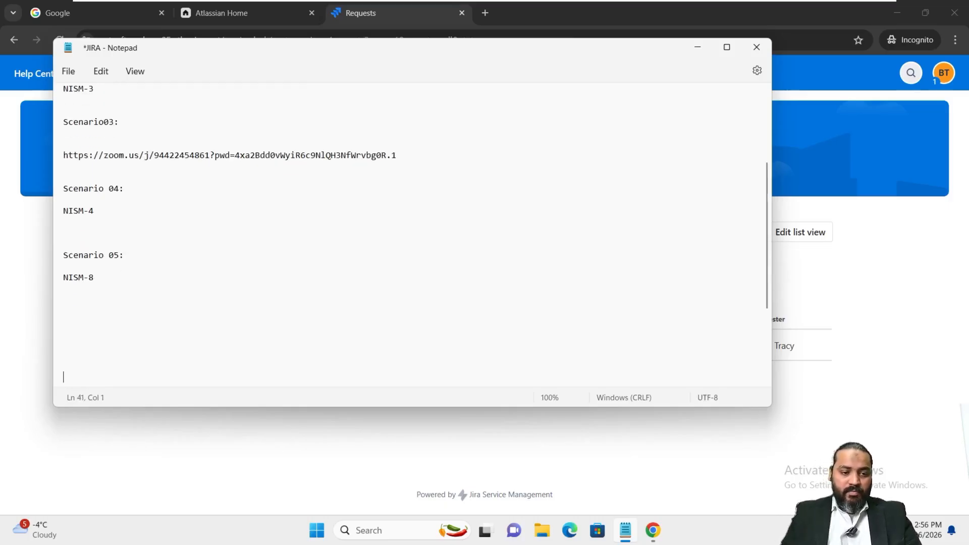
# - Save the JIRA note with the Scenario 05 entry and minimize Notepad
pyautogui.click(266, 258)
pyautogui.scroll(1, 266, 258)
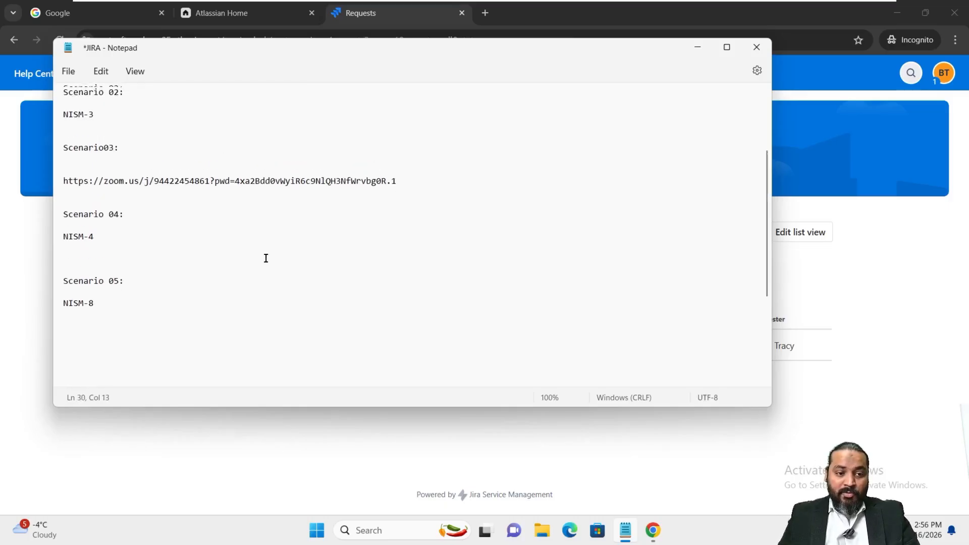
pyautogui.scroll(-1, 265, 258)
pyautogui.scroll(1, 264, 260)
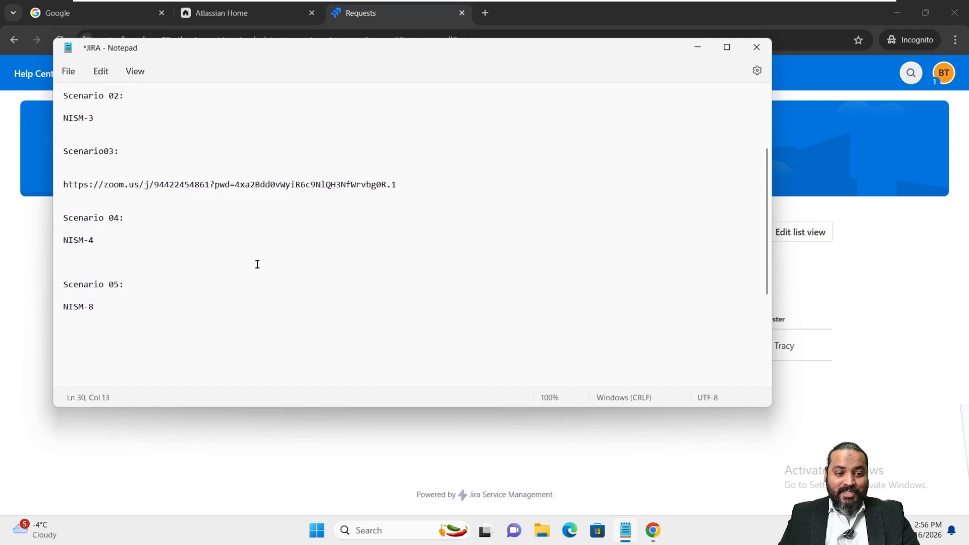
pyautogui.click(185, 281)
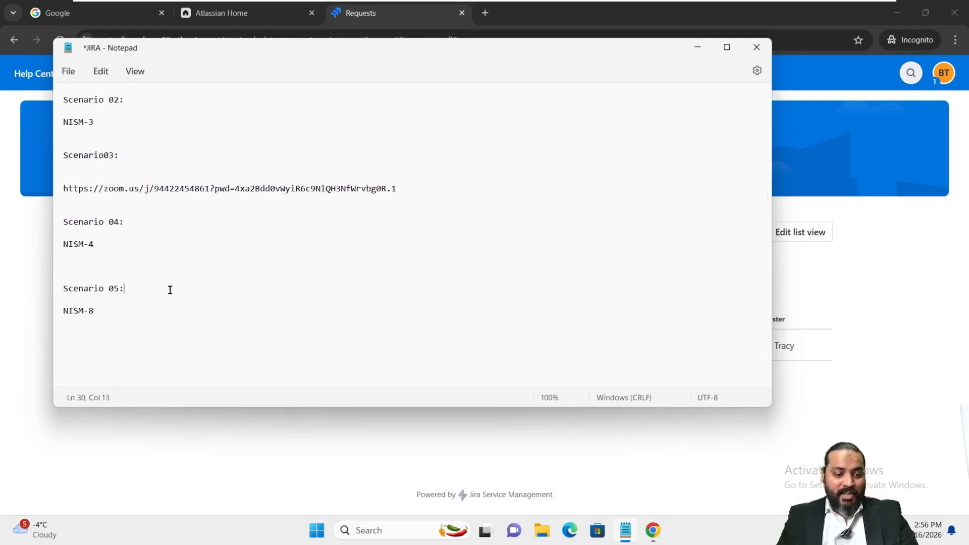
pyautogui.click(127, 307)
pyautogui.hotkey('ctrl', 's')
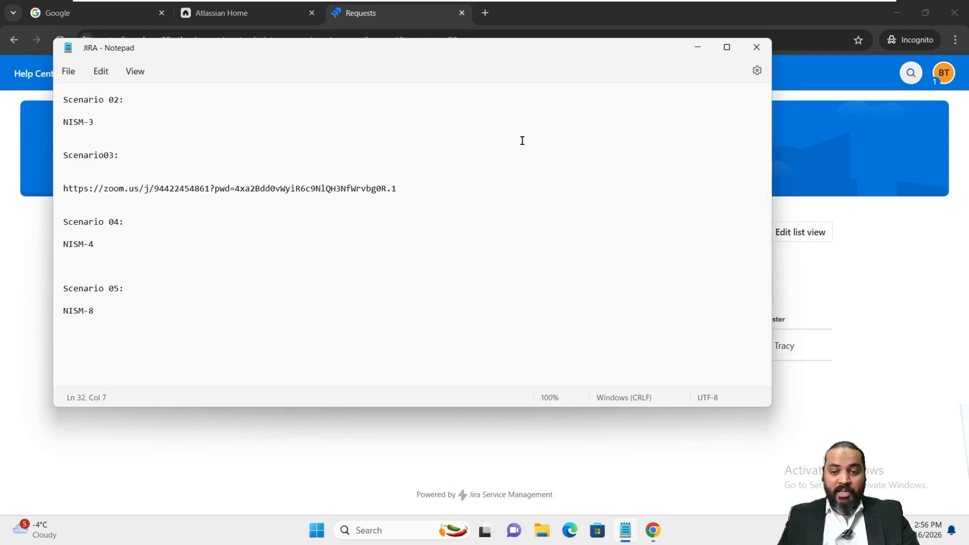
pyautogui.click(697, 48)
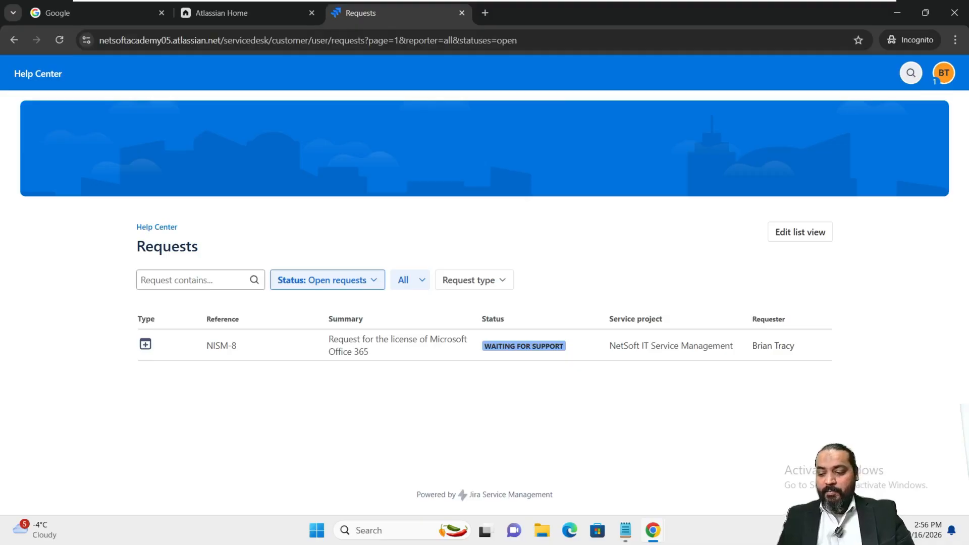
# - Close the Requests page and dismiss the open app list on Atlassian Home
pyautogui.click(462, 13)
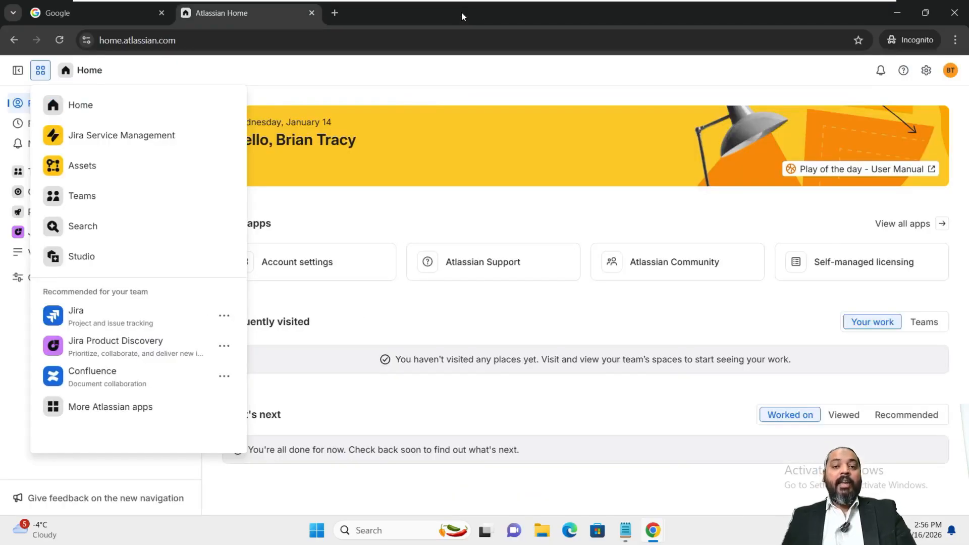
pyautogui.click(539, 326)
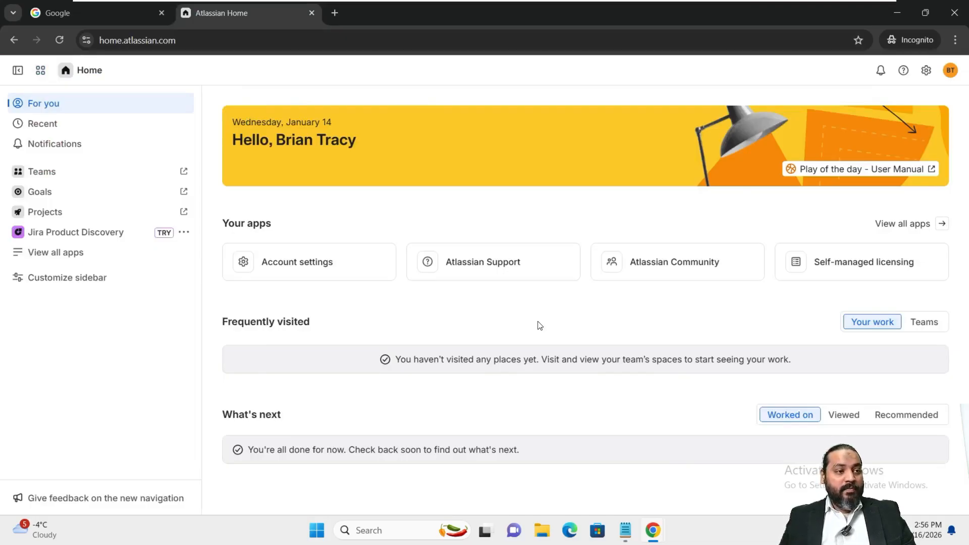
# - Switch to the non-incognito browser window and open the NetSoft IT Service Management space in Jira Service Management
pyautogui.click(601, 473)
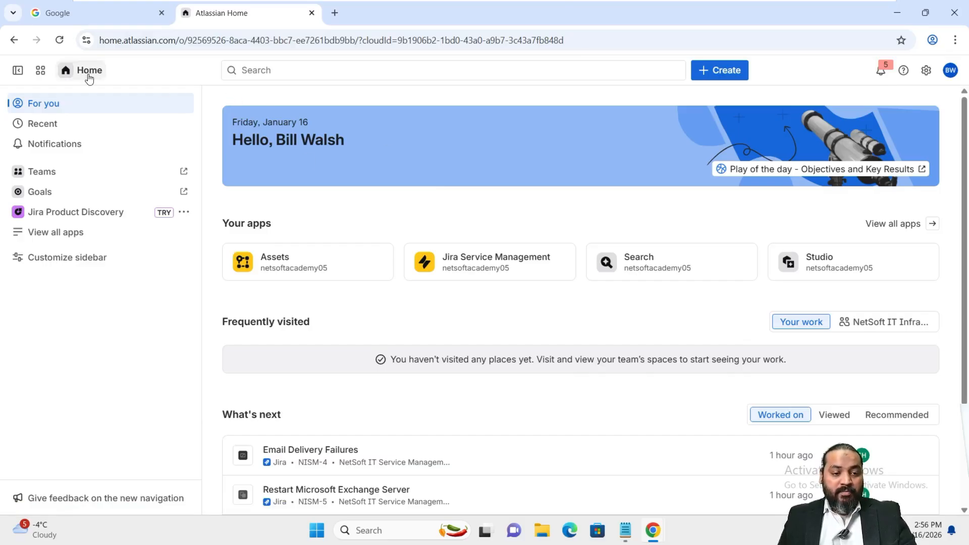
pyautogui.click(40, 70)
pyautogui.click(85, 132)
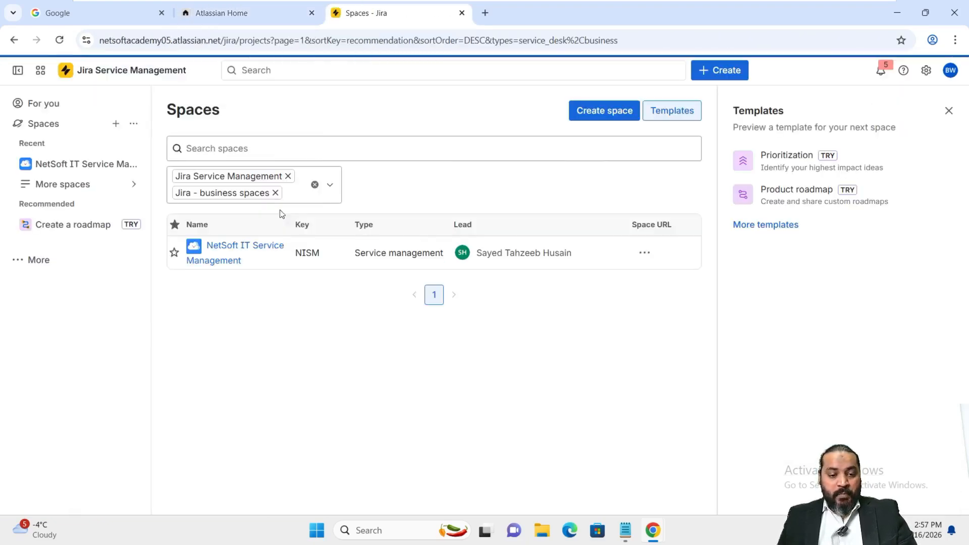
pyautogui.click(235, 251)
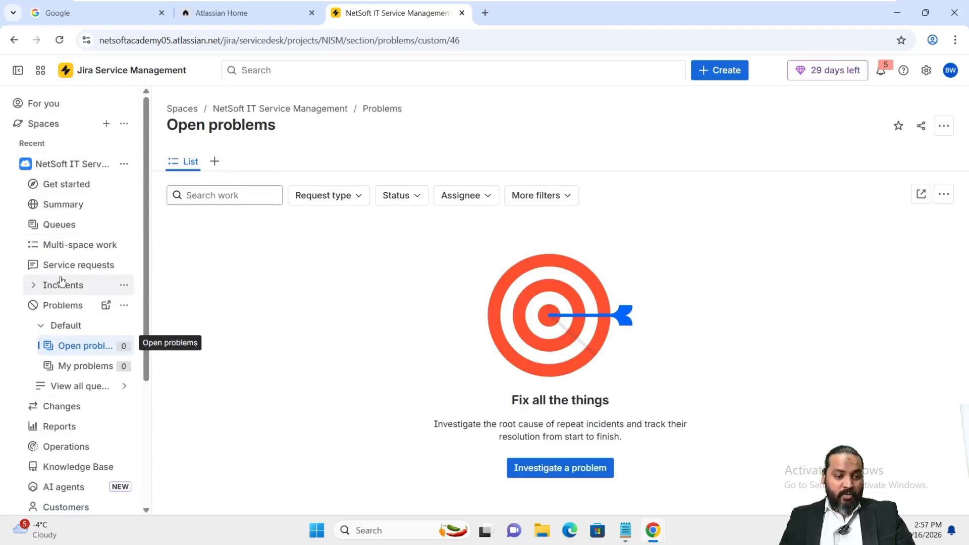
# - Open the Microsoft Office 365 license request NISM-8 from the open service requests queue, with the sidebar widened
pyautogui.click(34, 266)
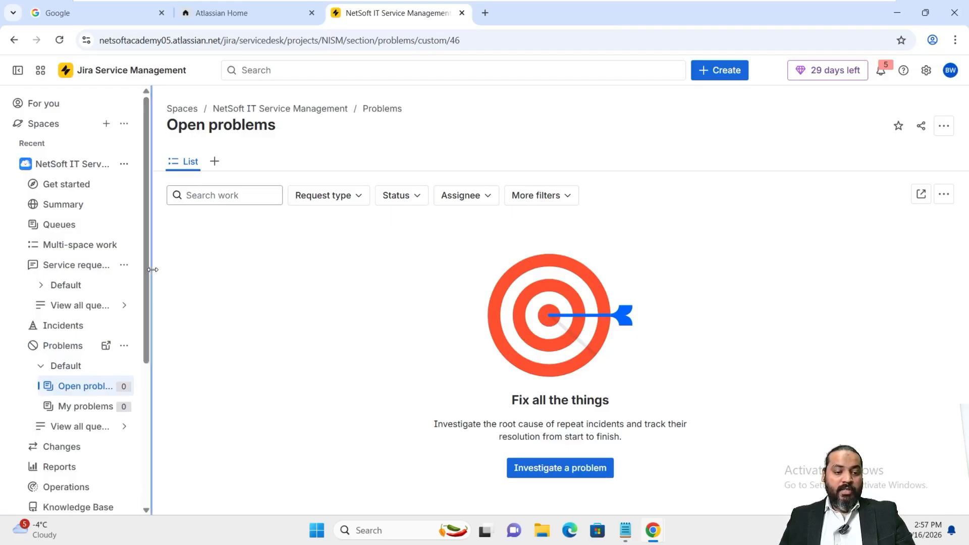
pyautogui.moveTo(151, 268); pyautogui.dragTo(180, 275)
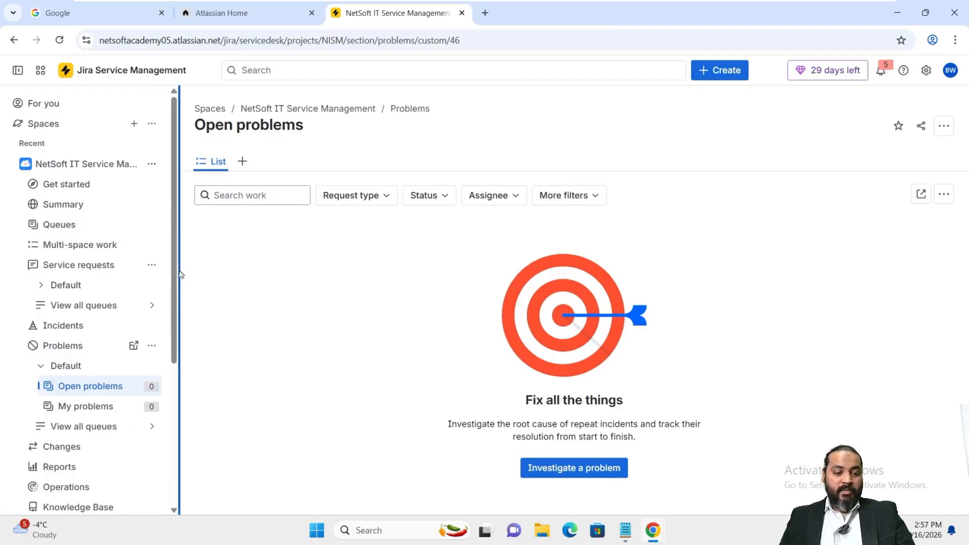
pyautogui.click(42, 285)
pyautogui.click(88, 307)
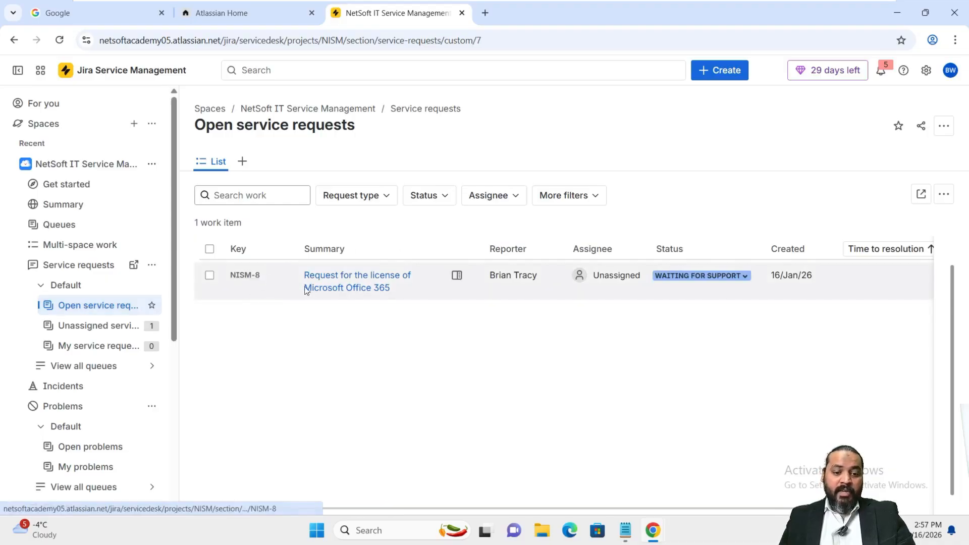
pyautogui.click(325, 286)
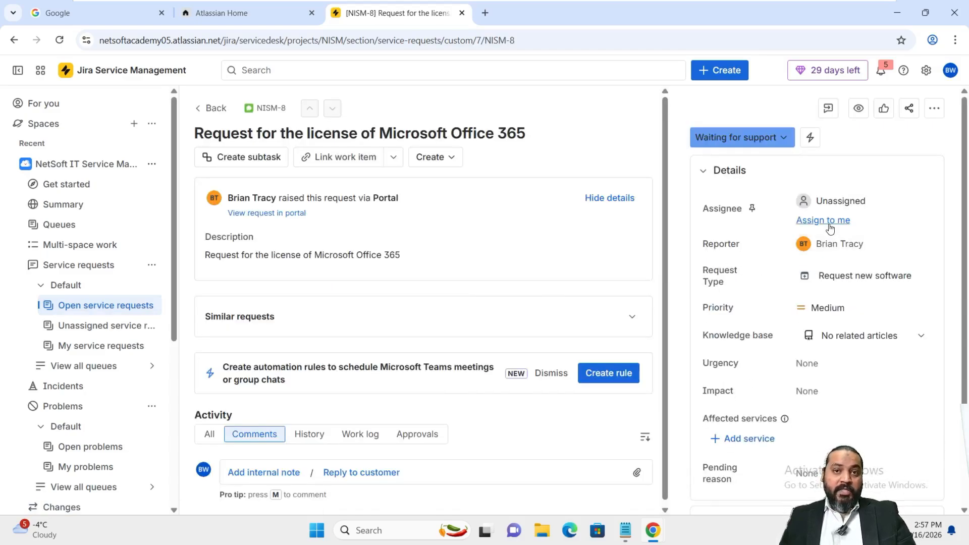
# - Assign request NISM-8 to yourself and set its priority to High
pyautogui.click(830, 222)
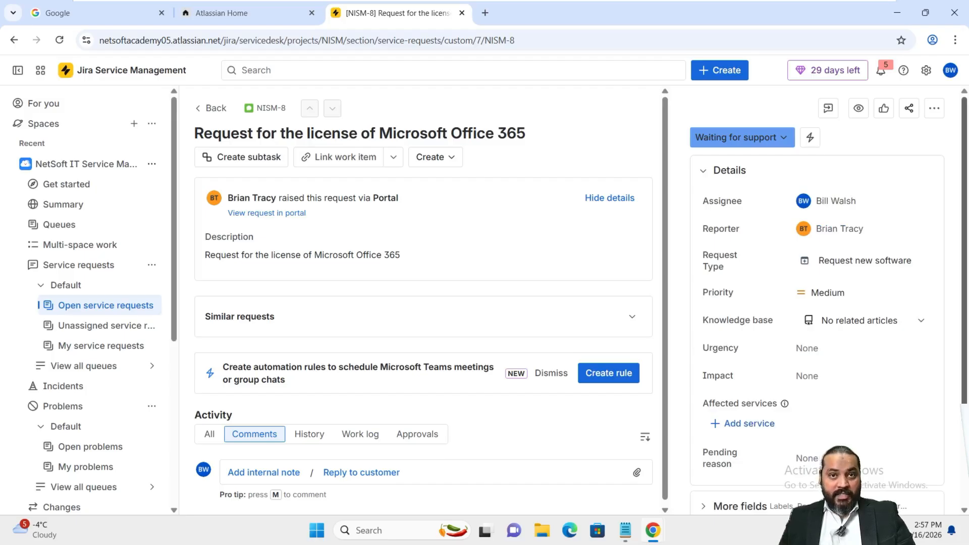
pyautogui.click(854, 300)
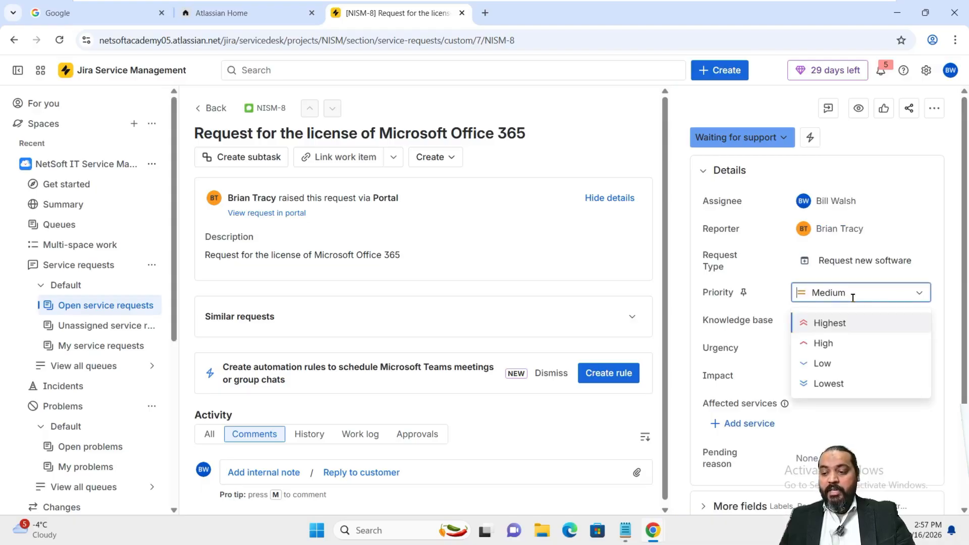
pyautogui.click(824, 343)
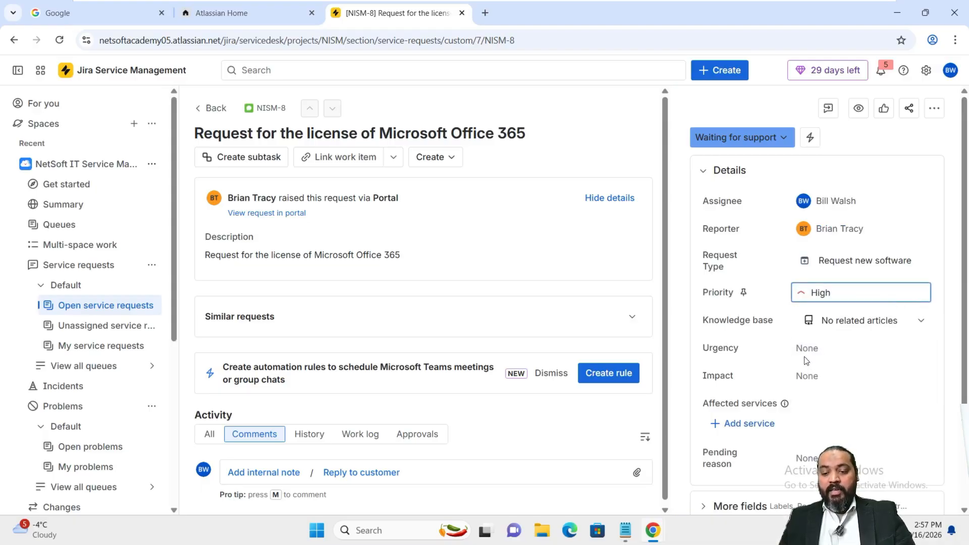
# - Set the request's urgency to High and its impact to Significant / Large
pyautogui.click(807, 350)
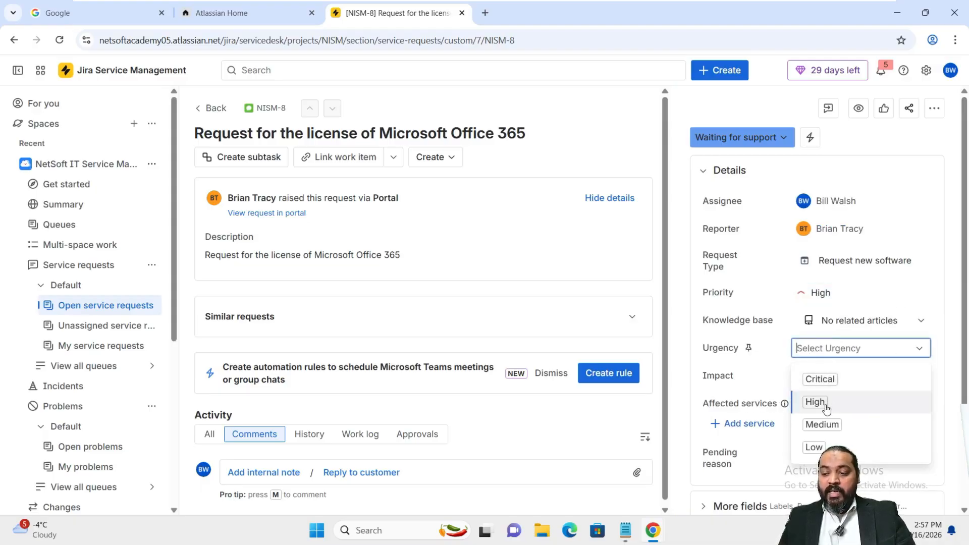
pyautogui.click(826, 407)
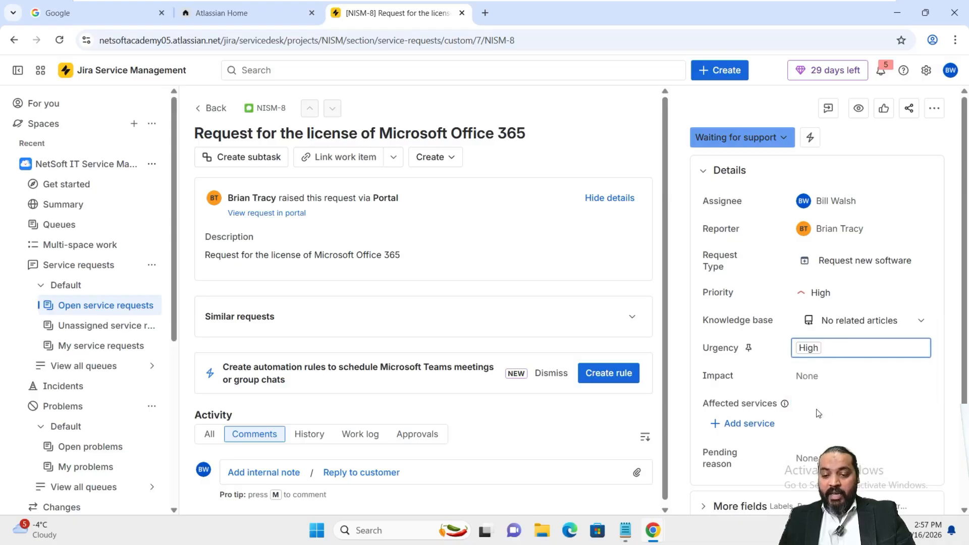
pyautogui.click(807, 376)
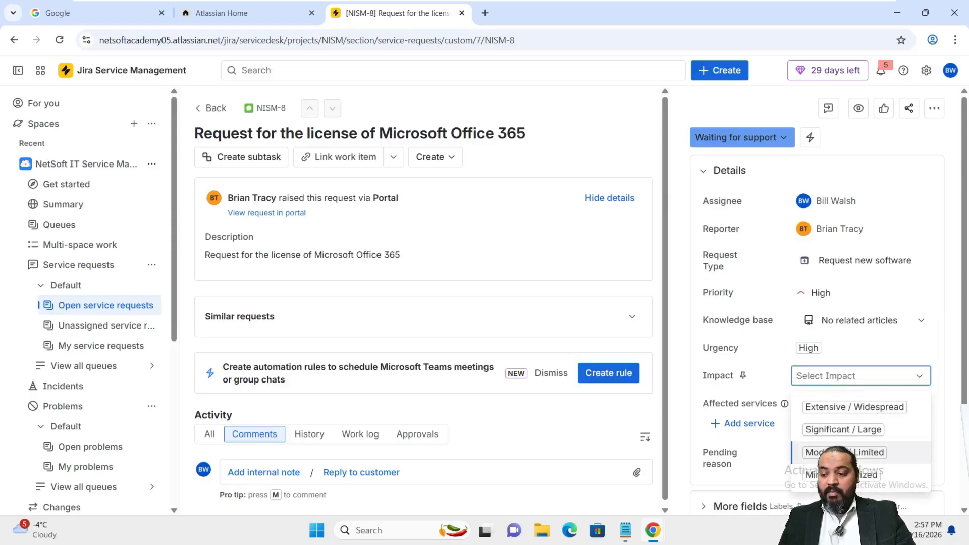
pyautogui.click(858, 430)
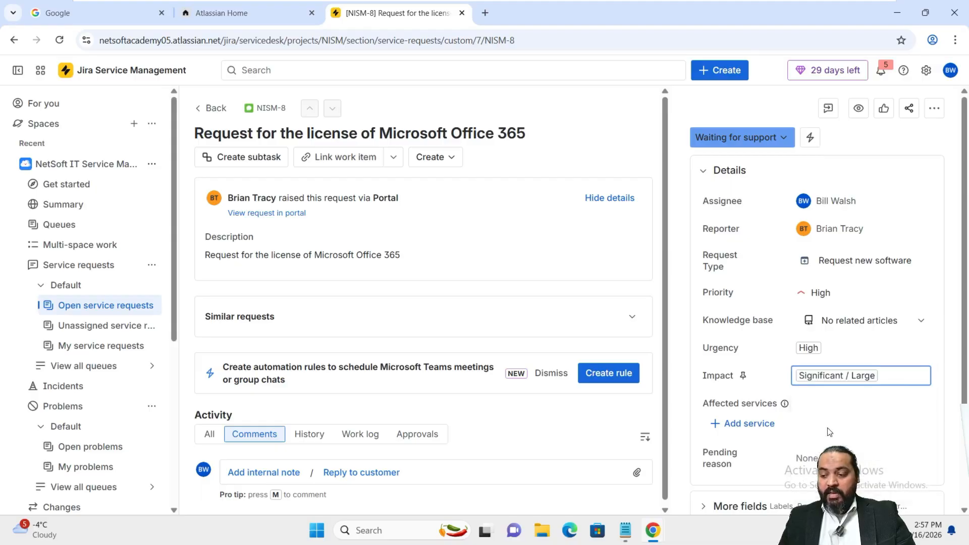
# - Transition the request to In progress with the customer-visible reply "Acknowledged,"
pyautogui.click(727, 146)
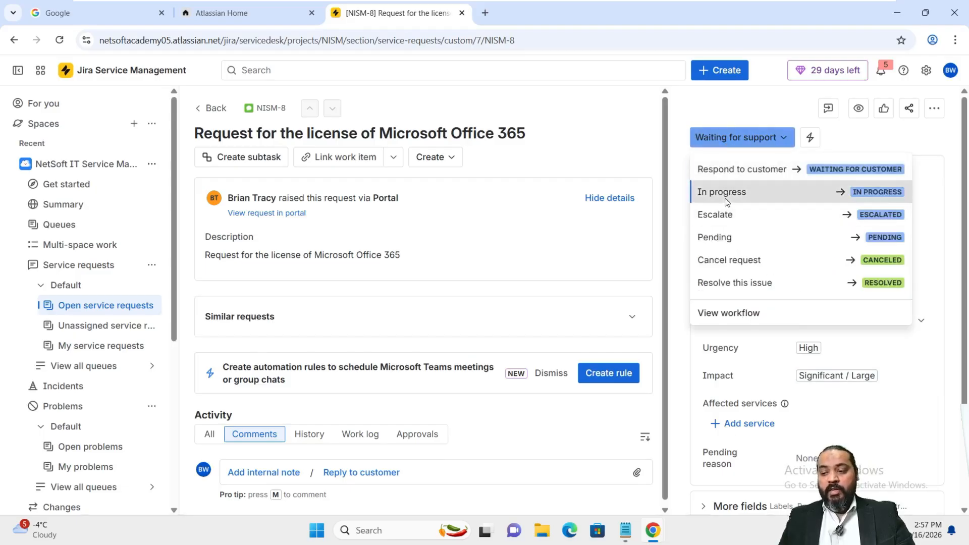
pyautogui.click(737, 192)
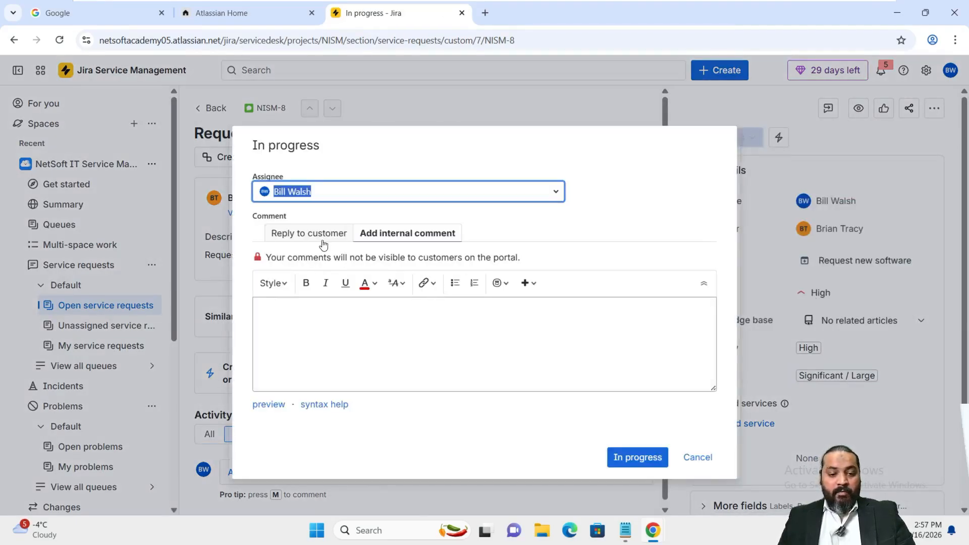
pyautogui.click(316, 237)
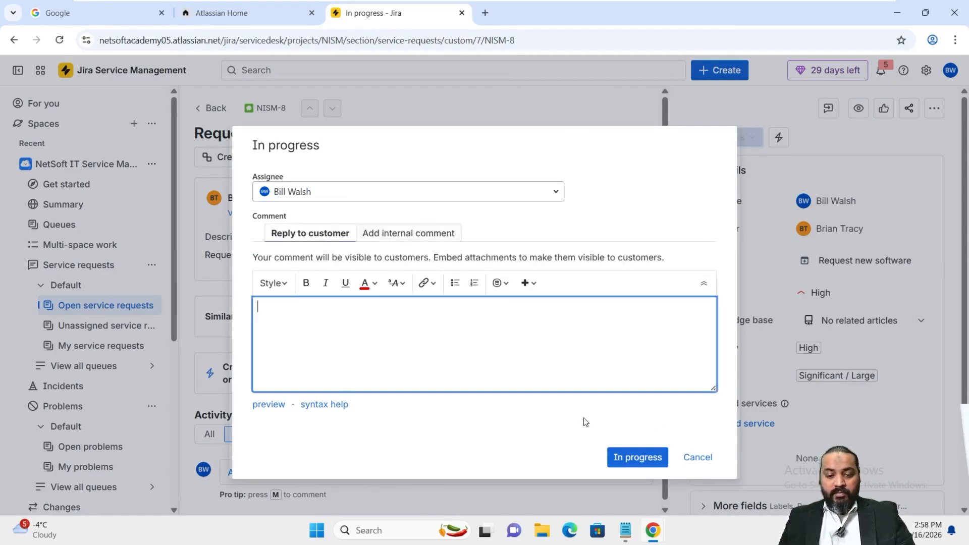
pyautogui.write('Ackn')
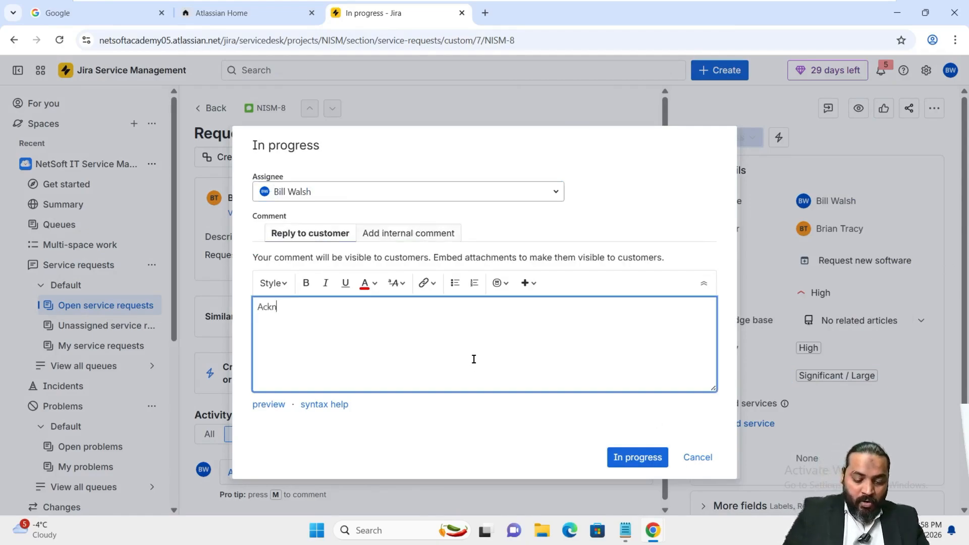
pyautogui.write('owledged')
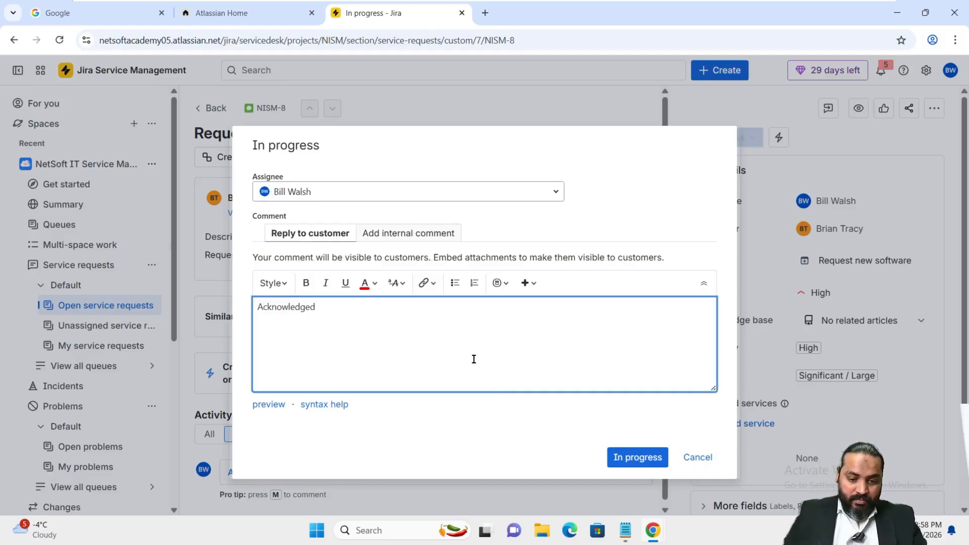
pyautogui.write(',')
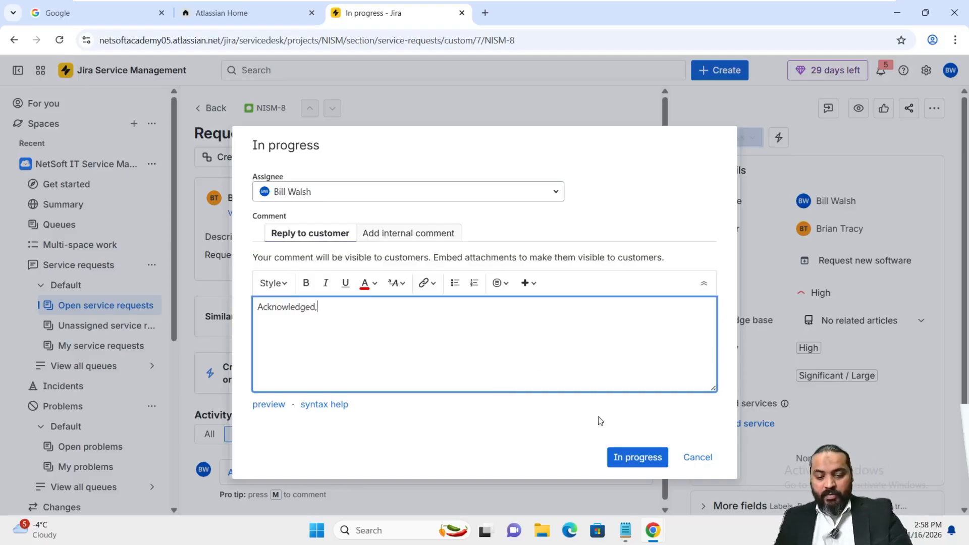
pyautogui.click(616, 460)
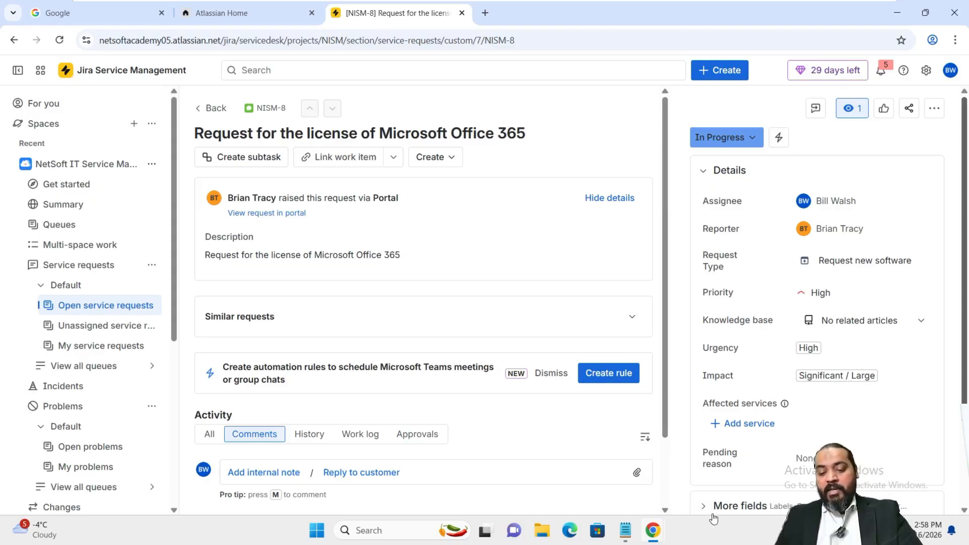
# - In the request's additional fields, add a colleague as request participant and set the team to NetSoft IT Infrastructure Team
pyautogui.scroll(-2, 768, 360)
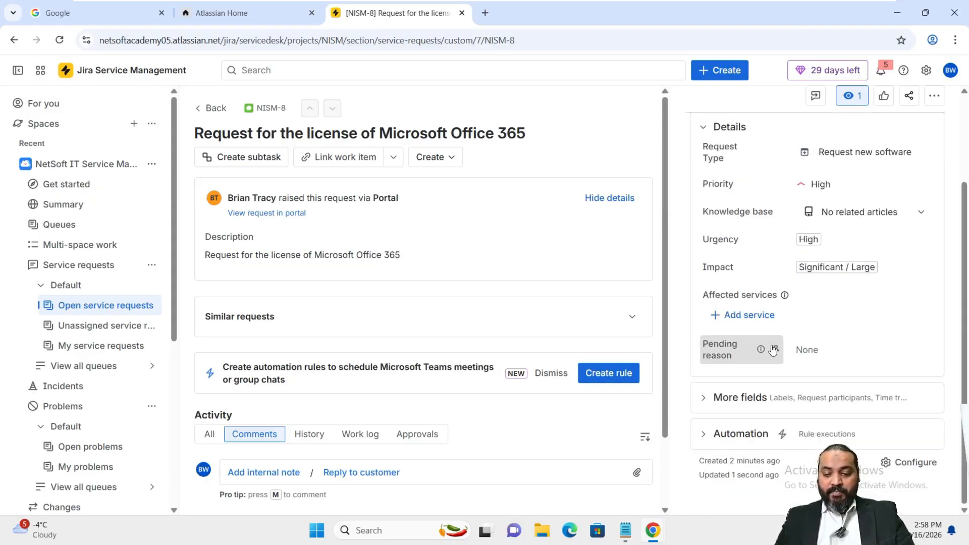
pyautogui.click(717, 399)
pyautogui.scroll(-3, 719, 398)
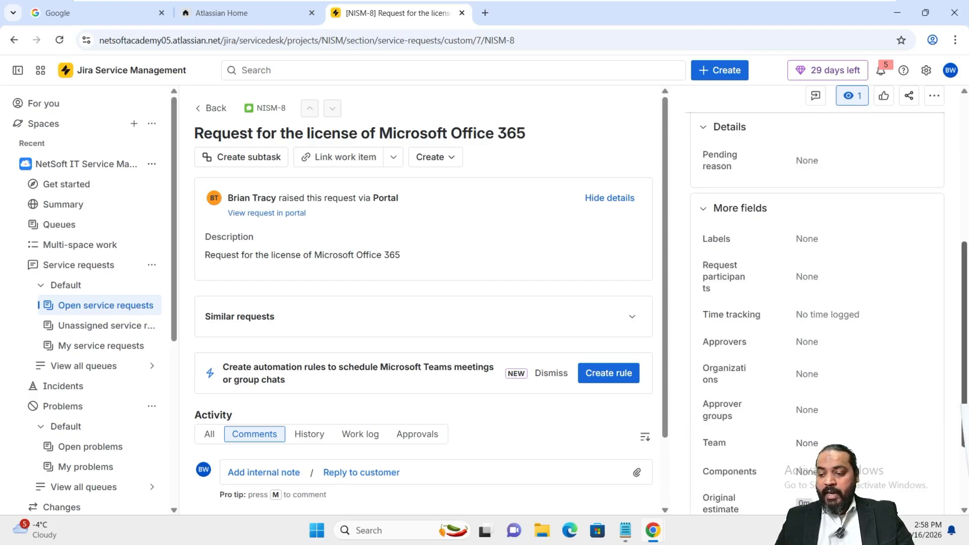
pyautogui.click(814, 276)
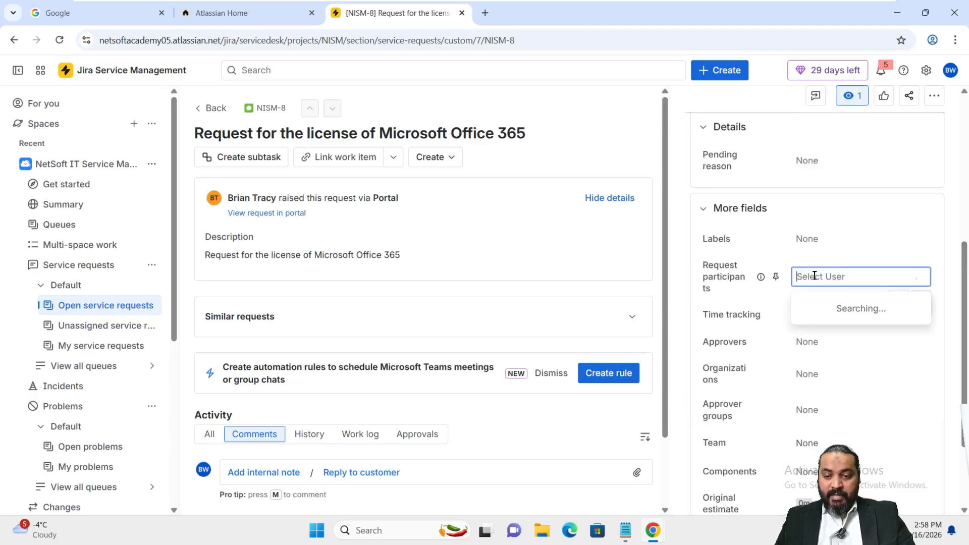
pyautogui.write('Bruce Lee')
pyautogui.click(835, 318)
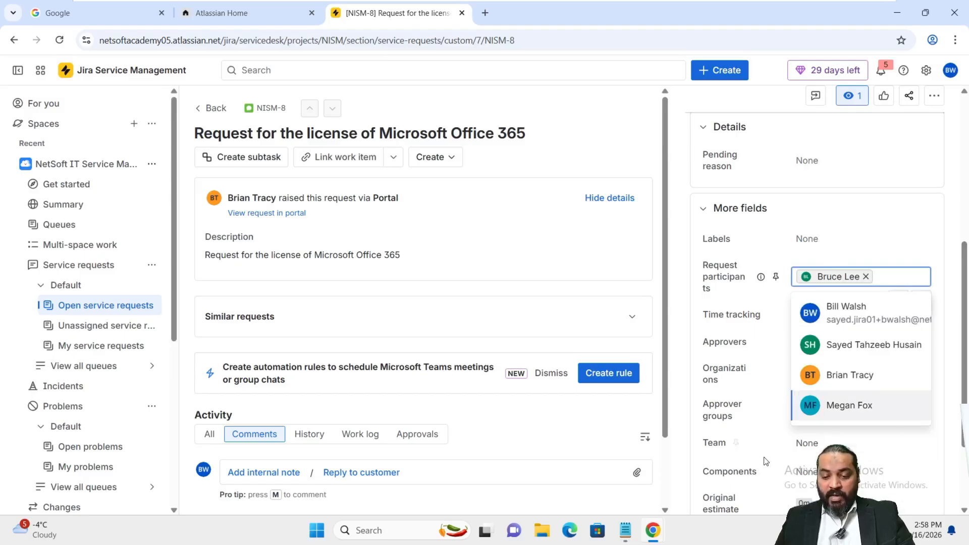
pyautogui.click(823, 443)
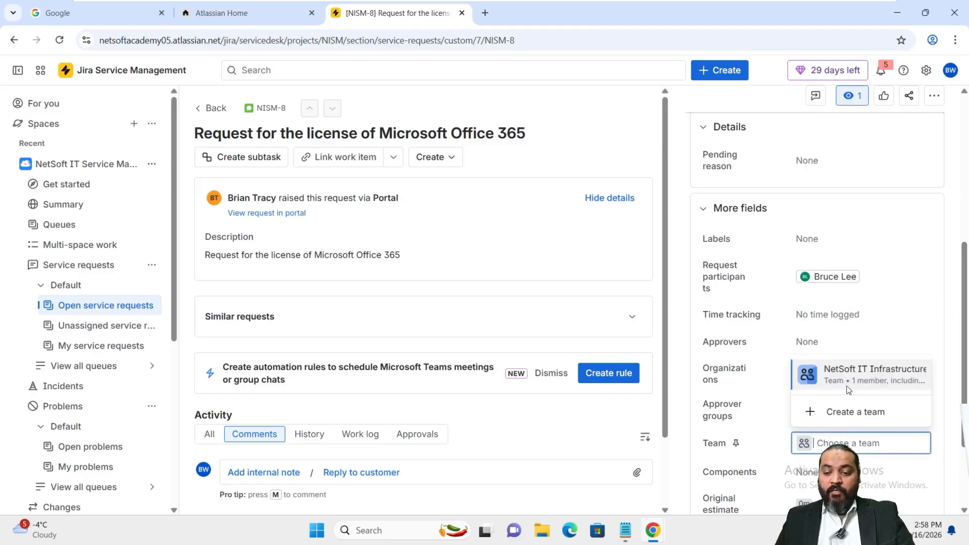
pyautogui.click(849, 388)
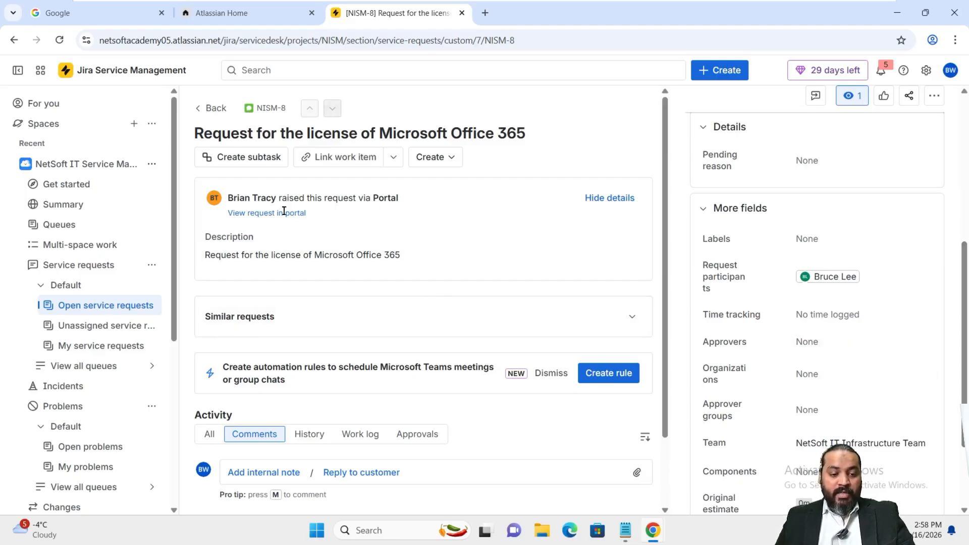
# - Post a reply to the customer on NISM-8 reading "We are validating required license,"
pyautogui.scroll(-2, 292, 353)
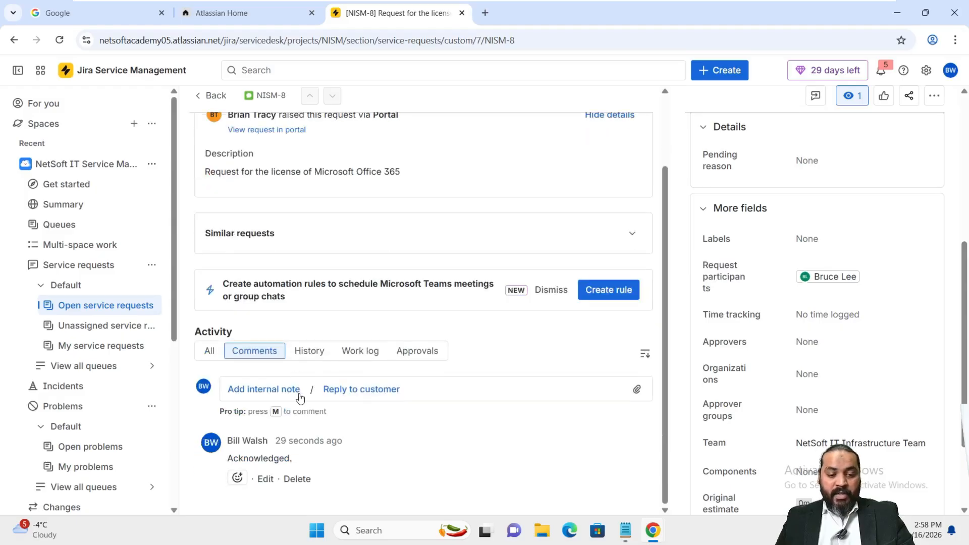
pyautogui.click(348, 392)
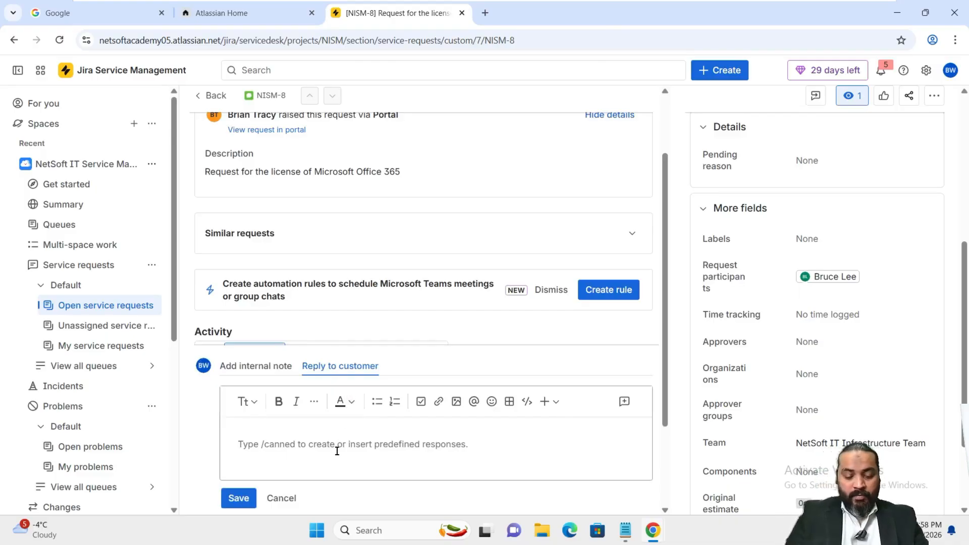
pyautogui.write('We are ')
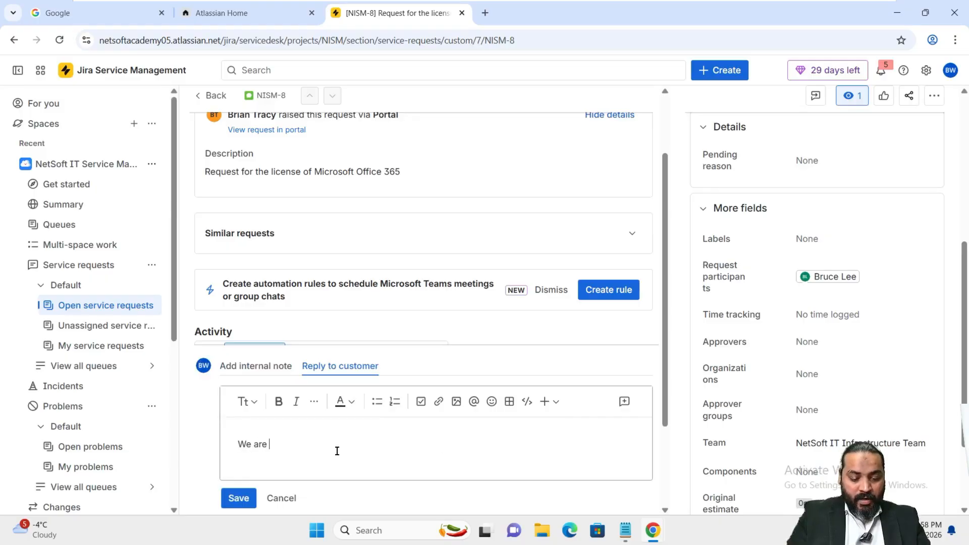
pyautogui.write('validating ')
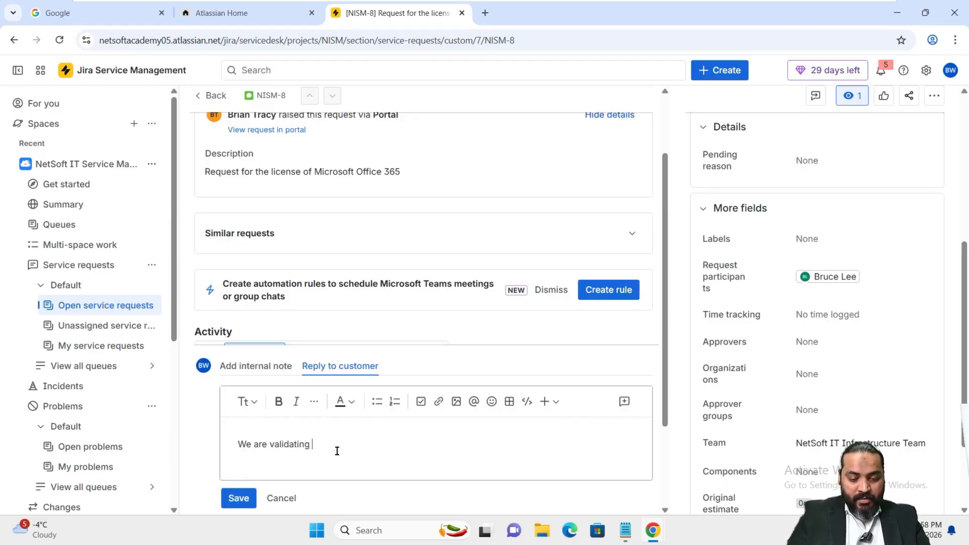
pyautogui.write('the required')
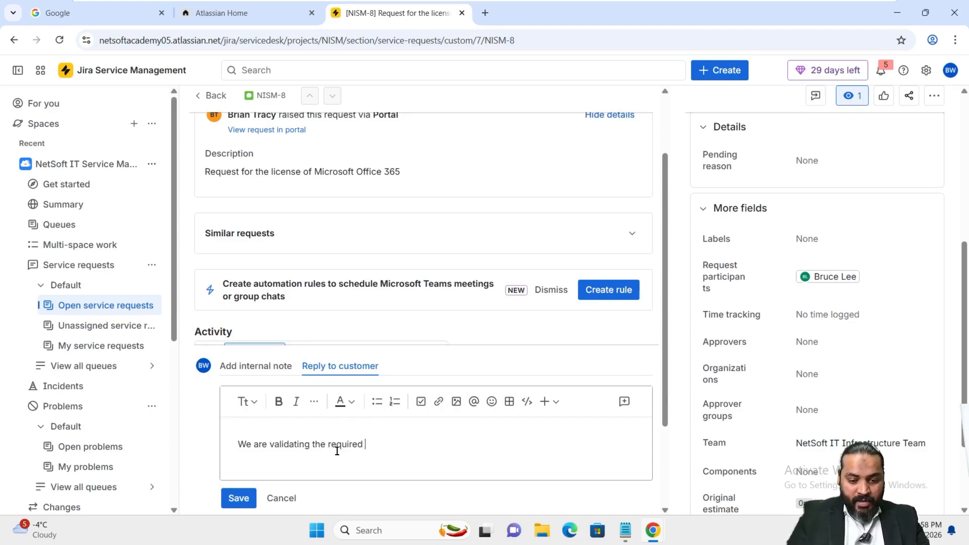
pyautogui.press('BackSpace')
pyautogui.press('BackSpace')
pyautogui.press('BackSpace')
pyautogui.press('BackSpace')
pyautogui.press('BackSpace')
pyautogui.press('BackSpace')
pyautogui.press('BackSpace')
pyautogui.press('BackSpace')
pyautogui.press('BackSpace')
pyautogui.press('BackSpace')
pyautogui.press('BackSpace')
pyautogui.press('BackSpace')
pyautogui.press('BackSpace')
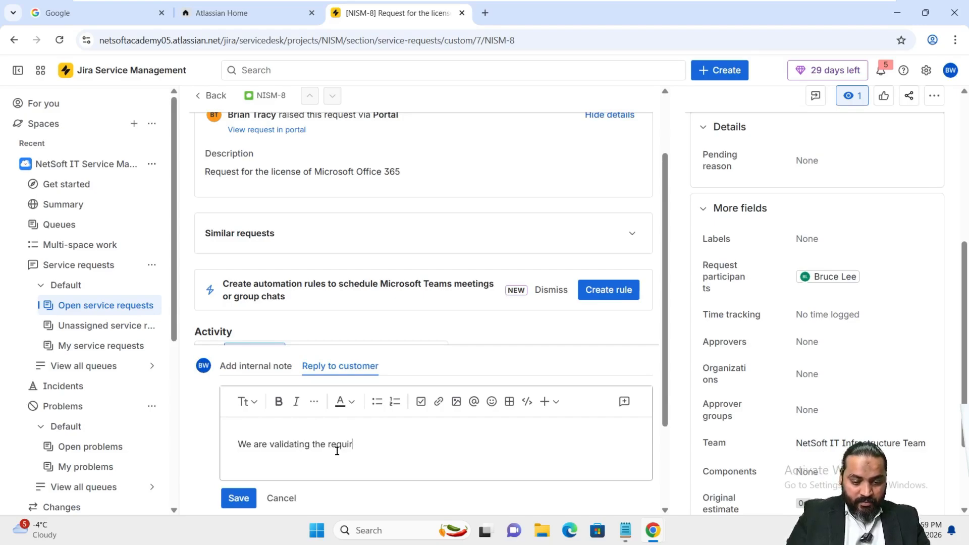
pyautogui.write('re')
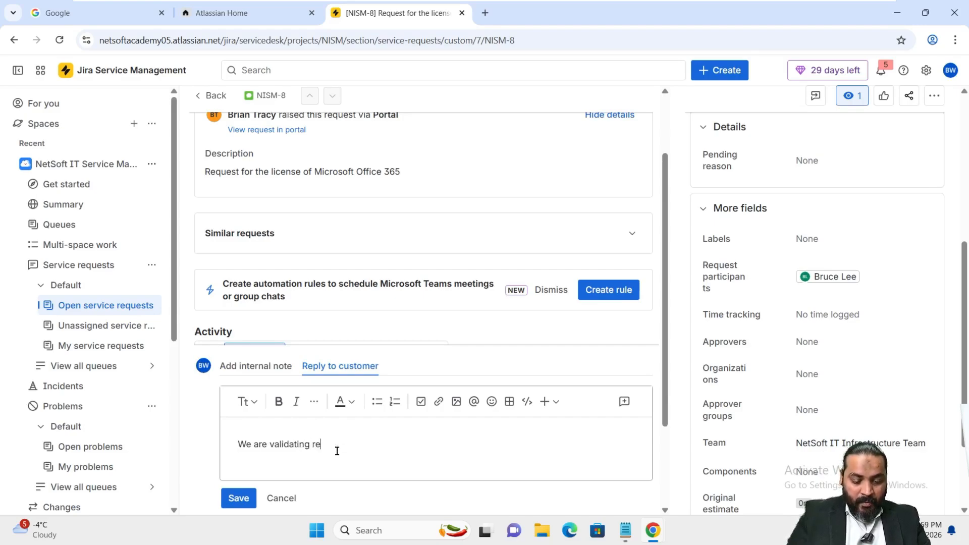
pyautogui.write('quired license,')
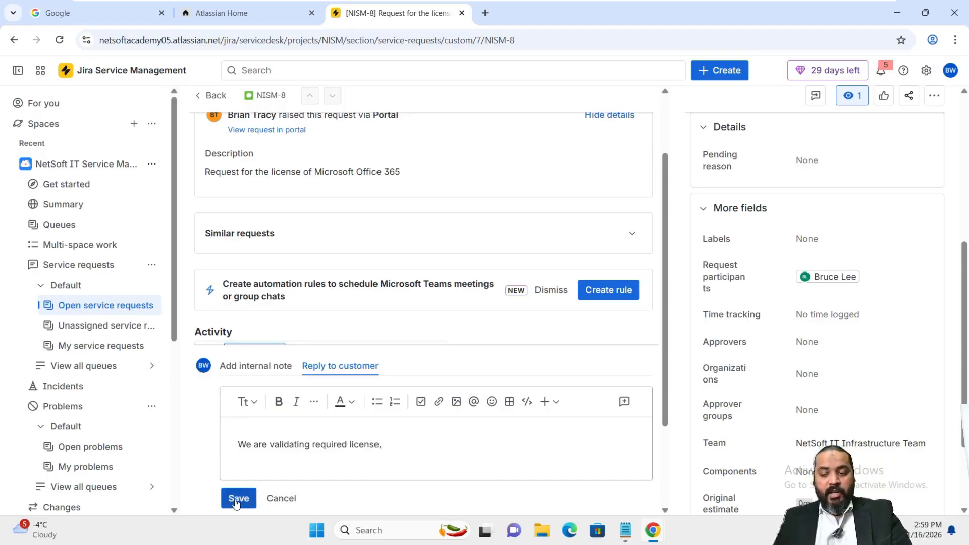
pyautogui.click(238, 499)
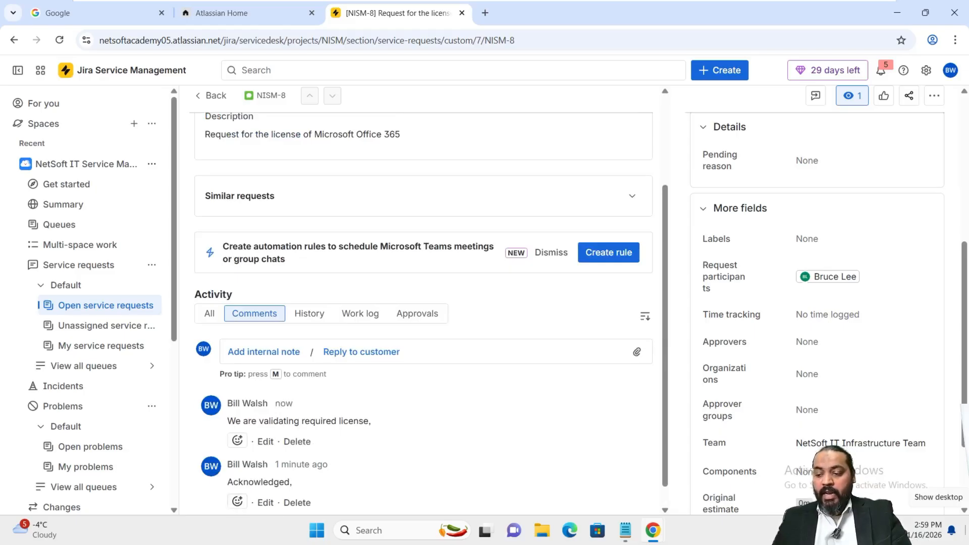
# - Add an internal note to NISM-8 reading "Need to validate the license,"
pyautogui.click(266, 353)
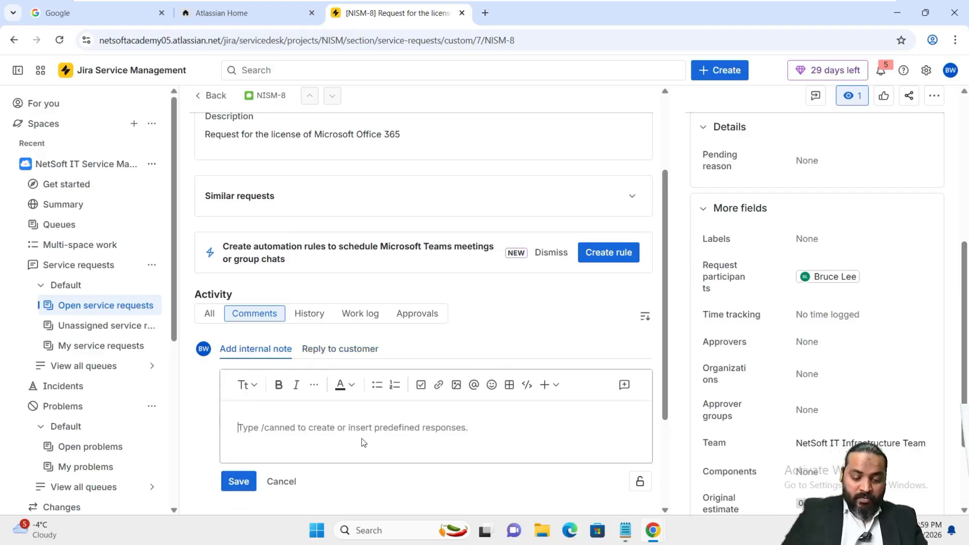
pyautogui.write('Need to vali')
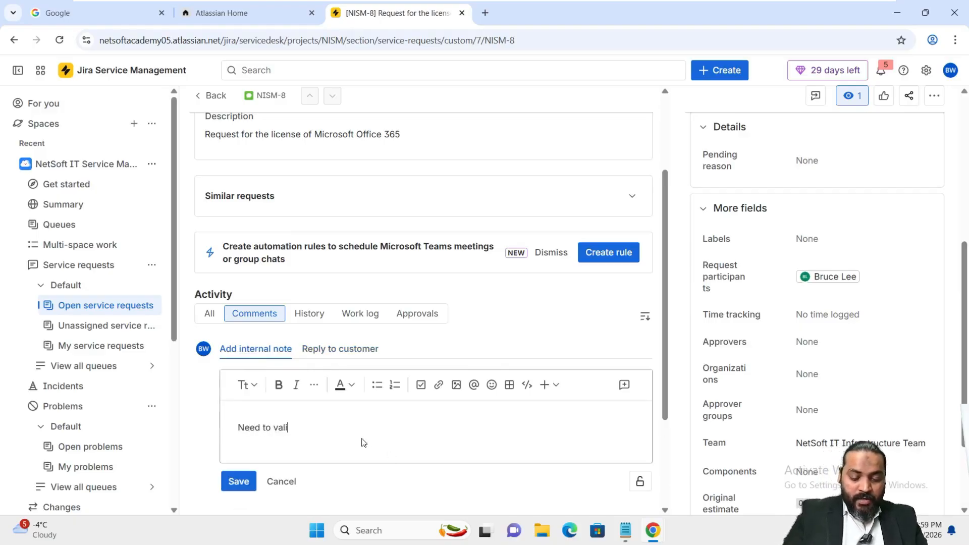
pyautogui.write('date the lice')
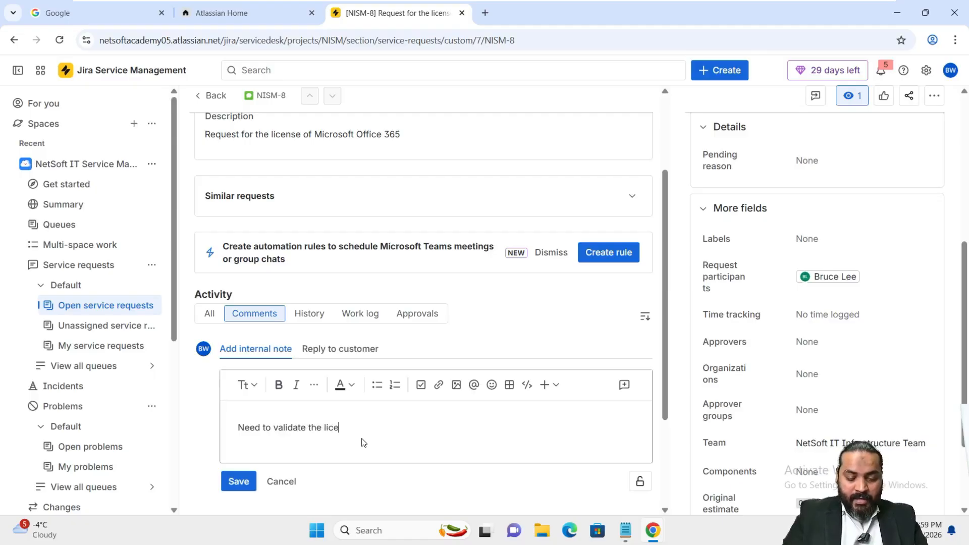
pyautogui.write('nse')
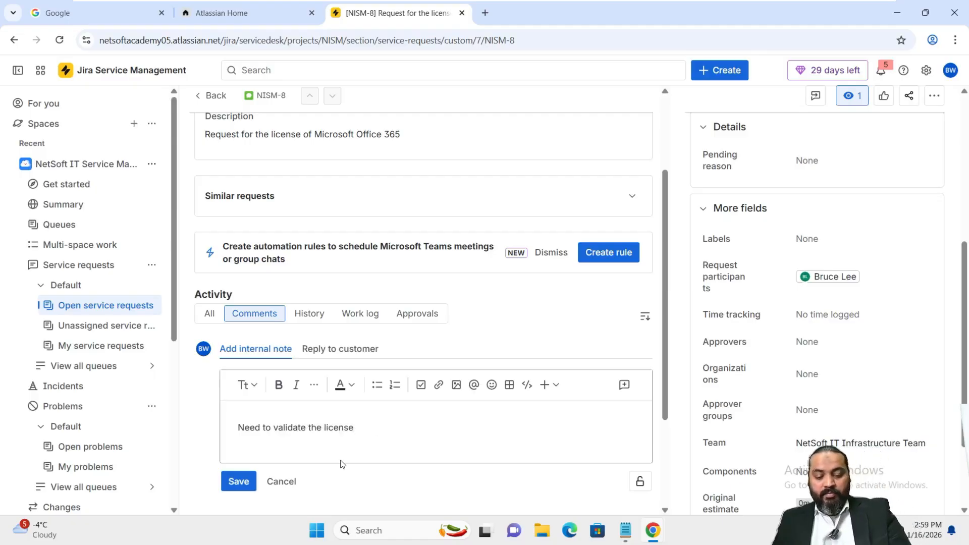
pyautogui.write(',')
pyautogui.click(238, 483)
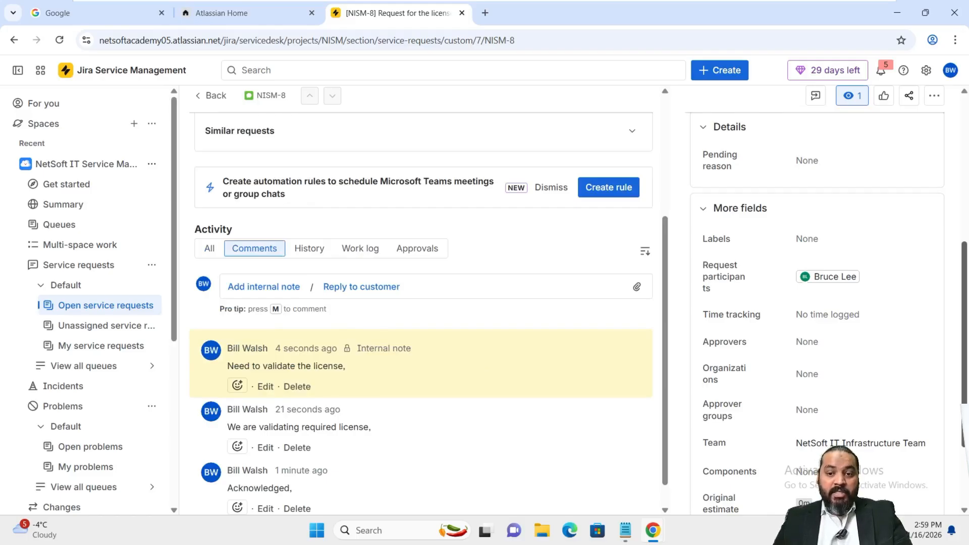
# - Start the Pending transition for the request and set the pending reason to Awaiting approval
pyautogui.scroll(5, 765, 259)
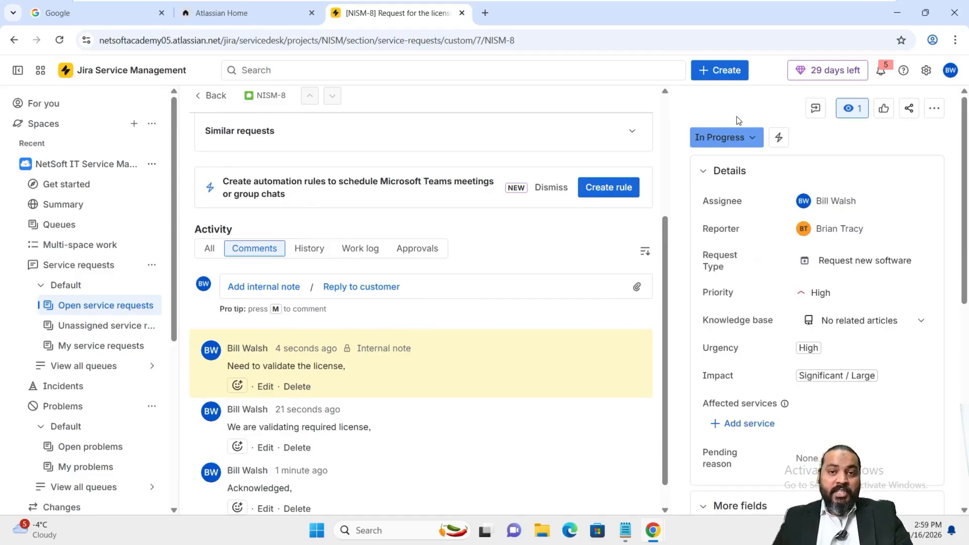
pyautogui.click(741, 149)
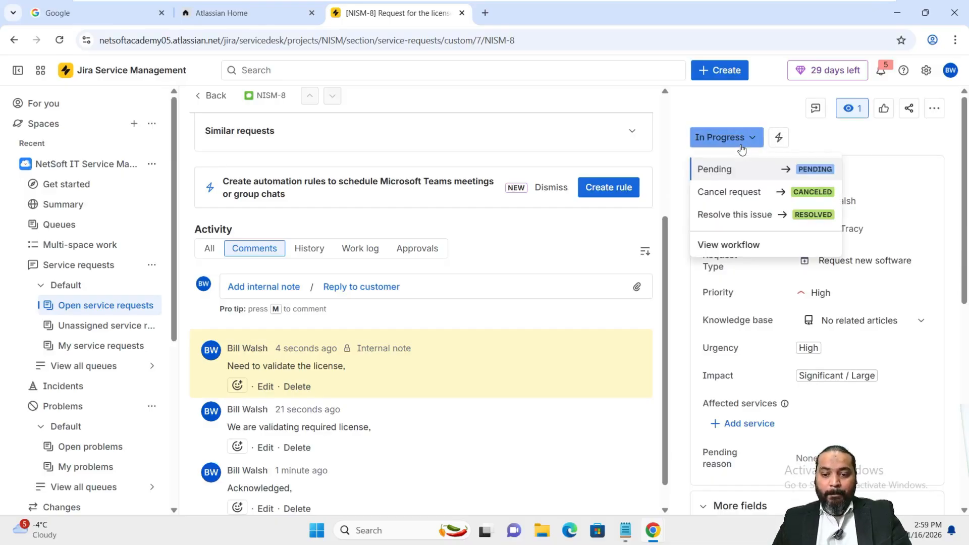
pyautogui.click(740, 174)
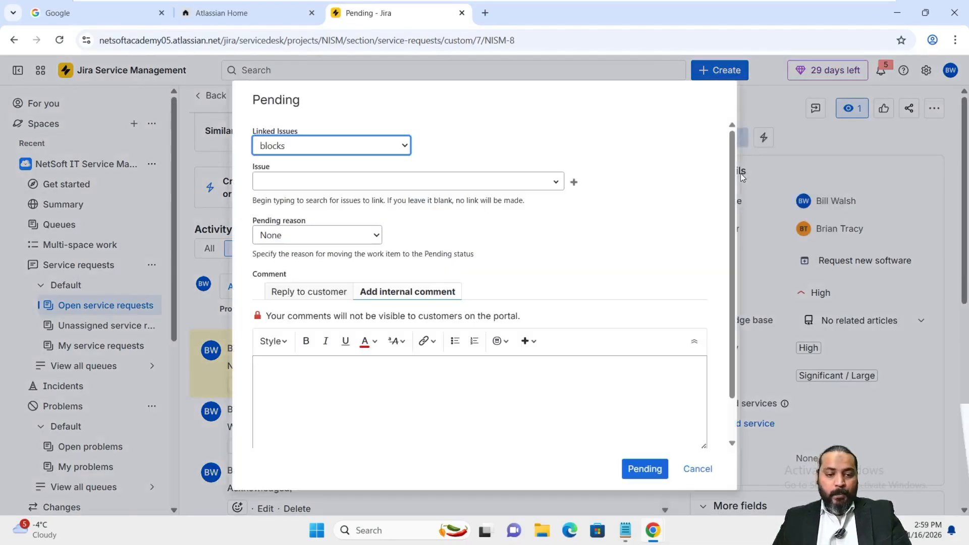
pyautogui.click(318, 238)
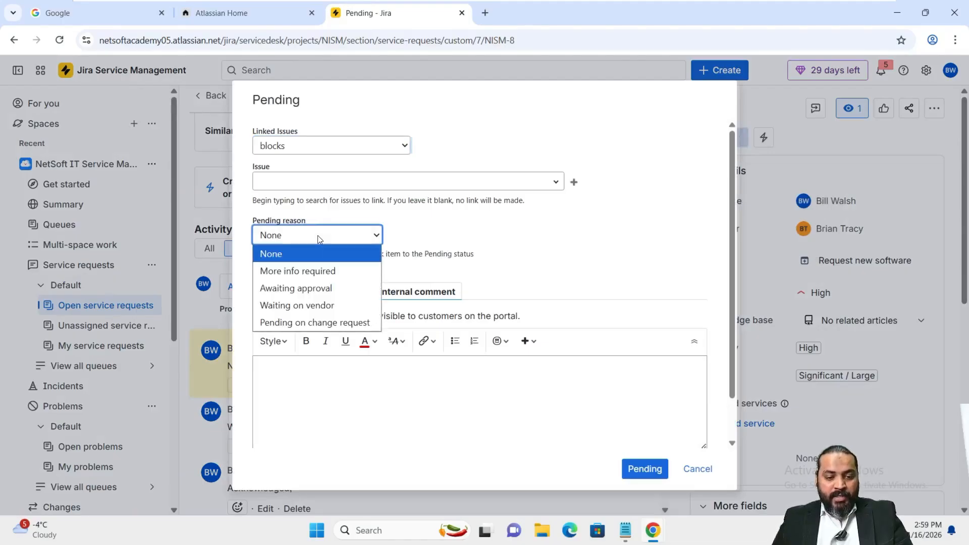
pyautogui.click(309, 290)
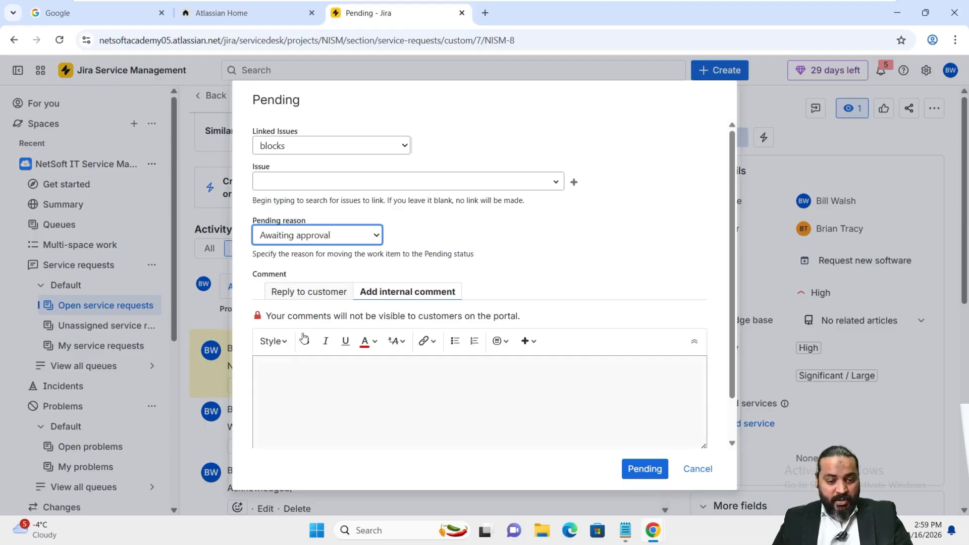
# - Write the customer-visible reply "We have request the Line Manager approval" and complete the transition to Pending
pyautogui.click(313, 291)
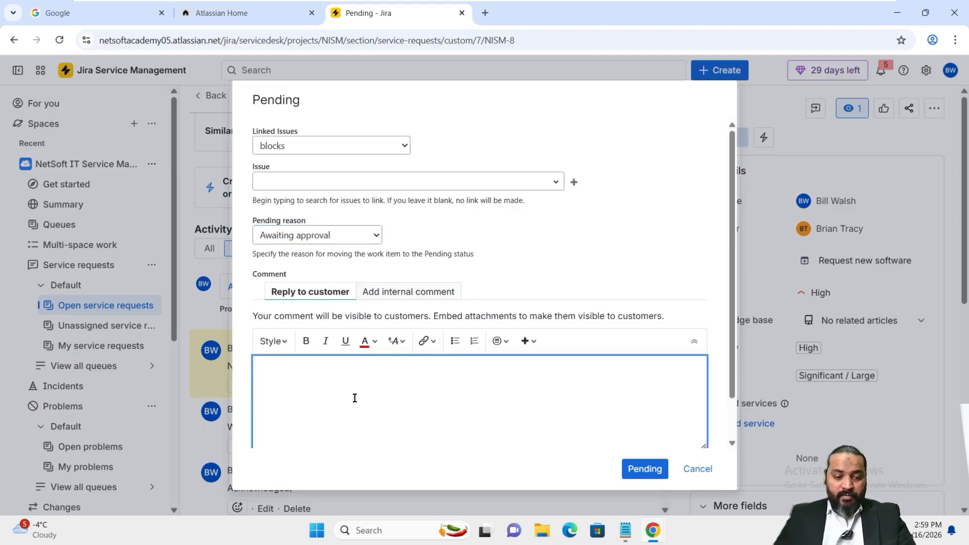
pyautogui.write('We have ')
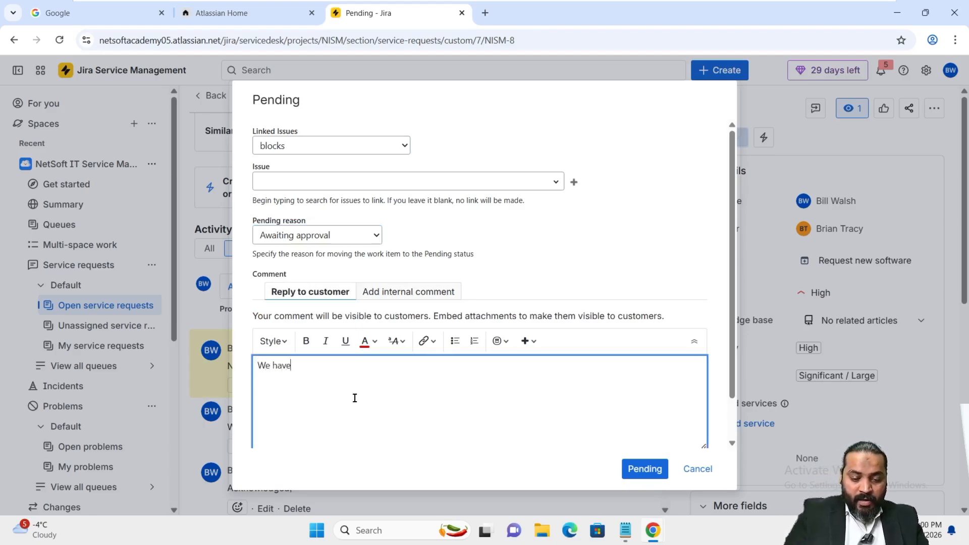
pyautogui.write('have ')
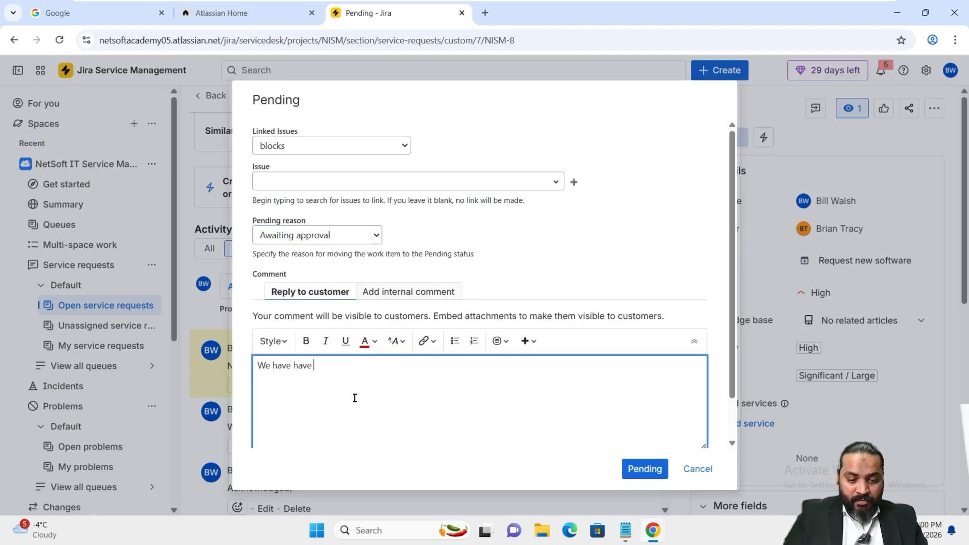
pyautogui.write('re')
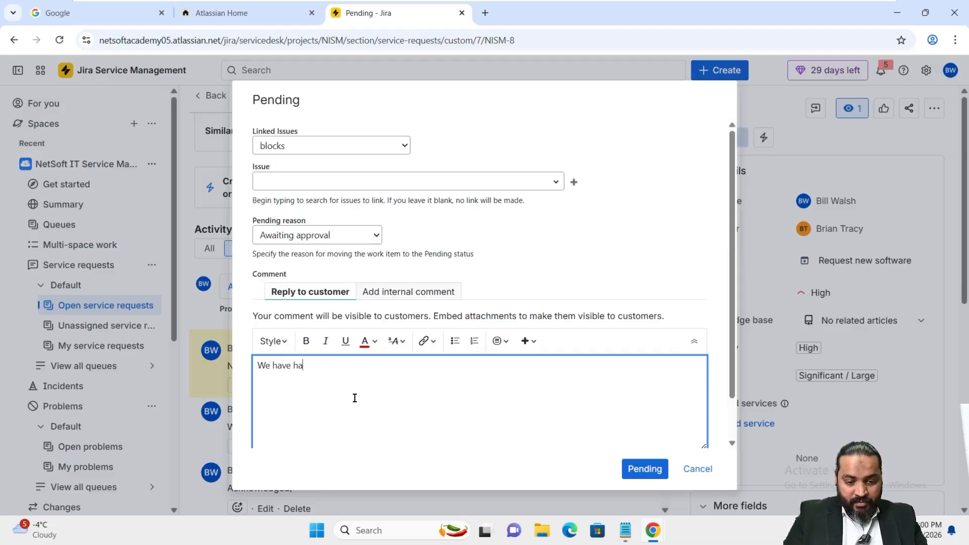
pyautogui.press('BackSpace')
pyautogui.press('BackSpace')
pyautogui.write('request ')
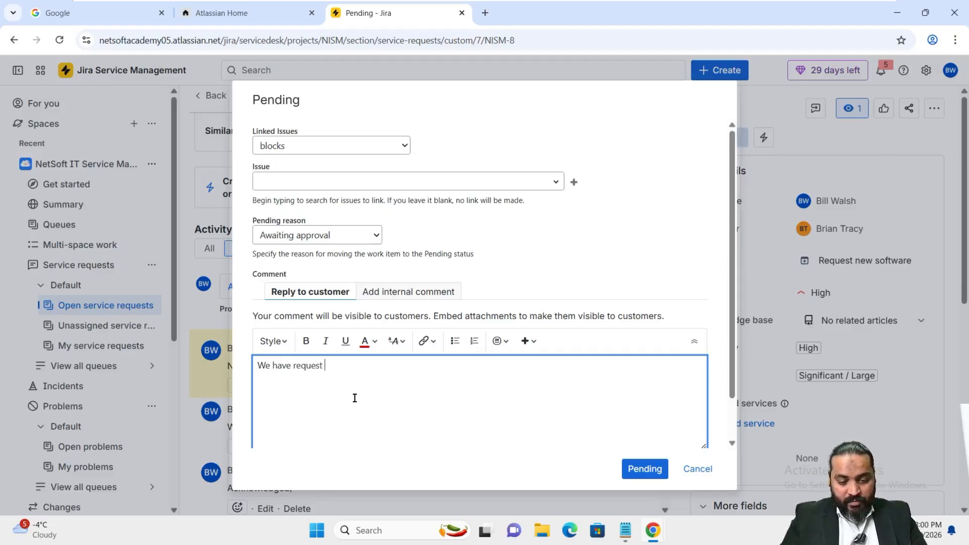
pyautogui.write('the ')
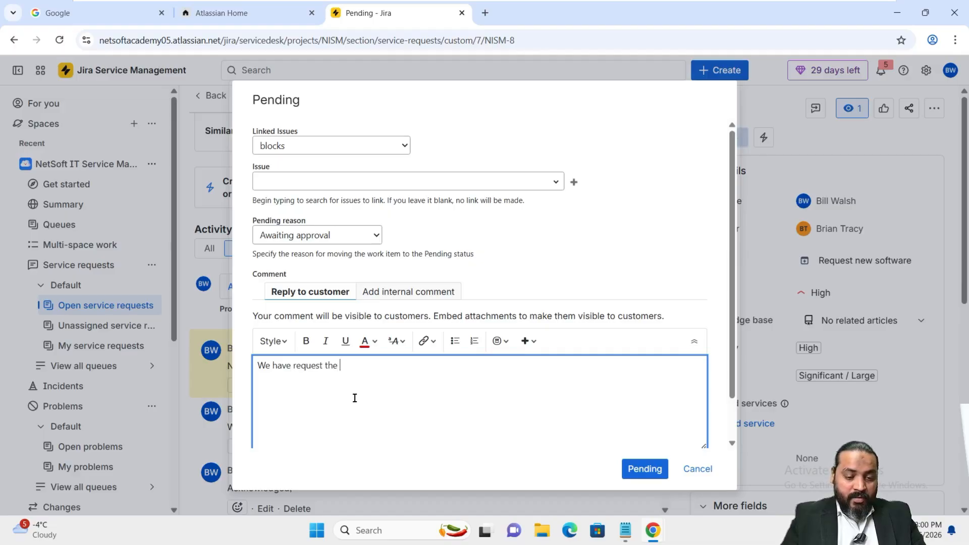
pyautogui.write('Line m')
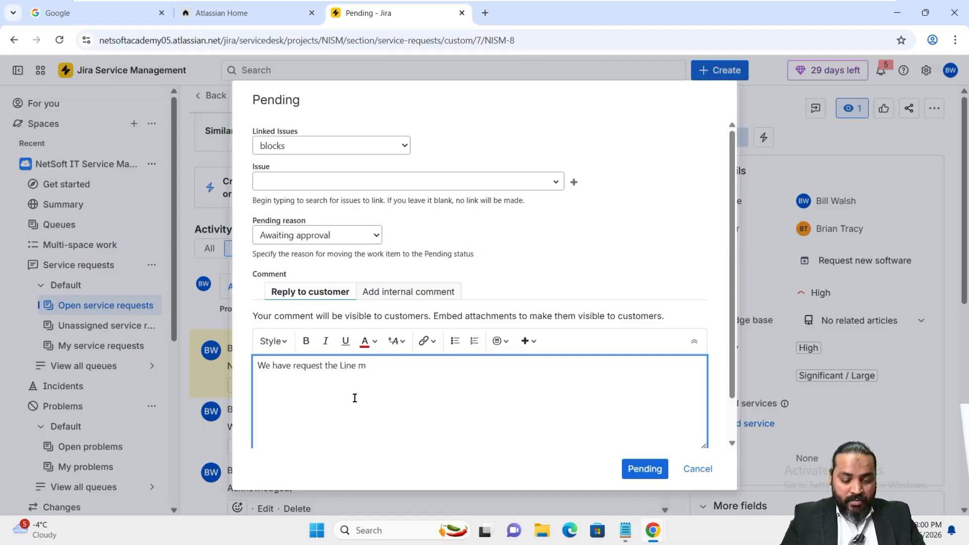
pyautogui.press('BackSpace')
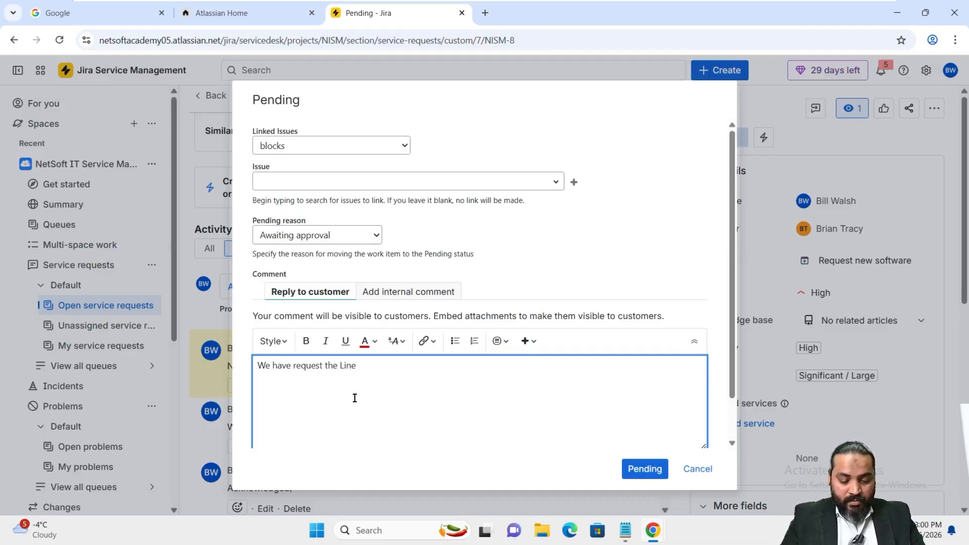
pyautogui.write('Manag')
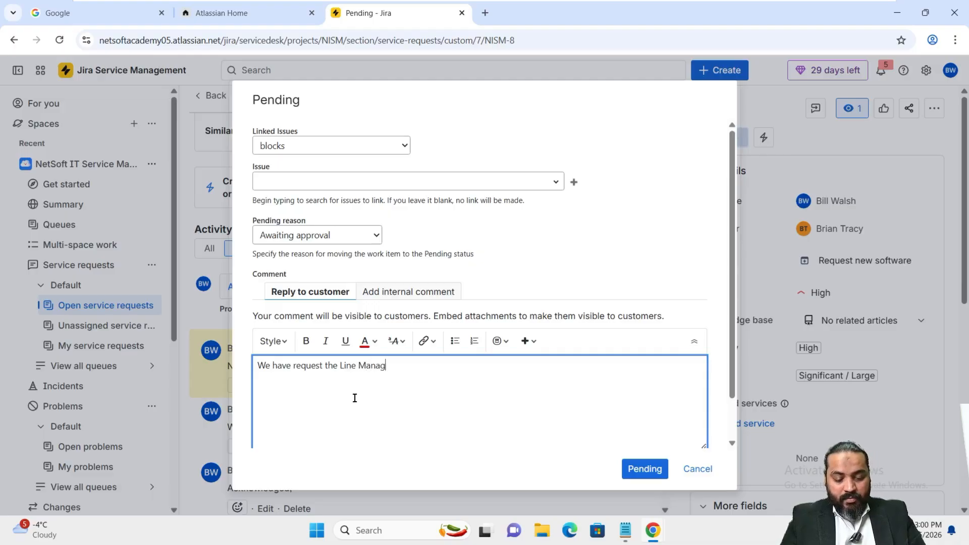
pyautogui.write('er approval')
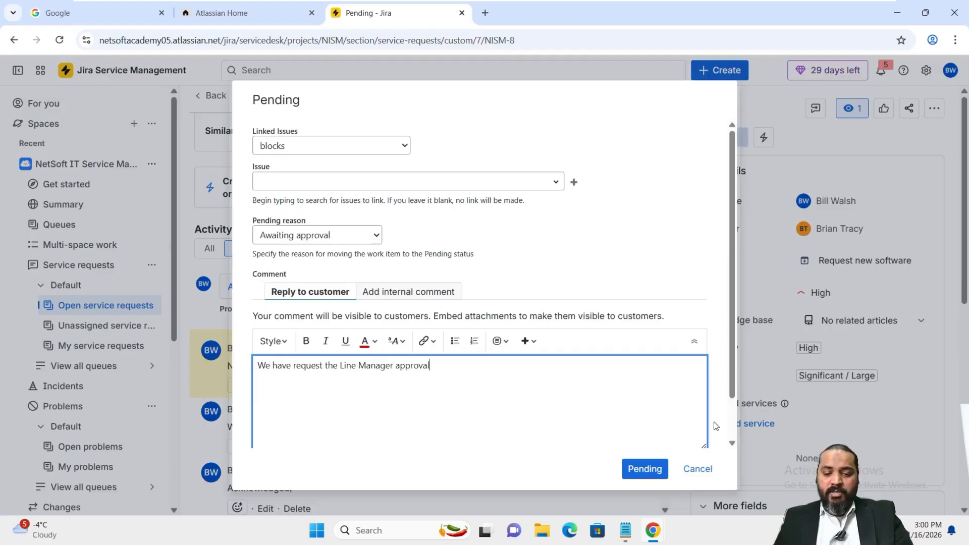
pyautogui.click(645, 469)
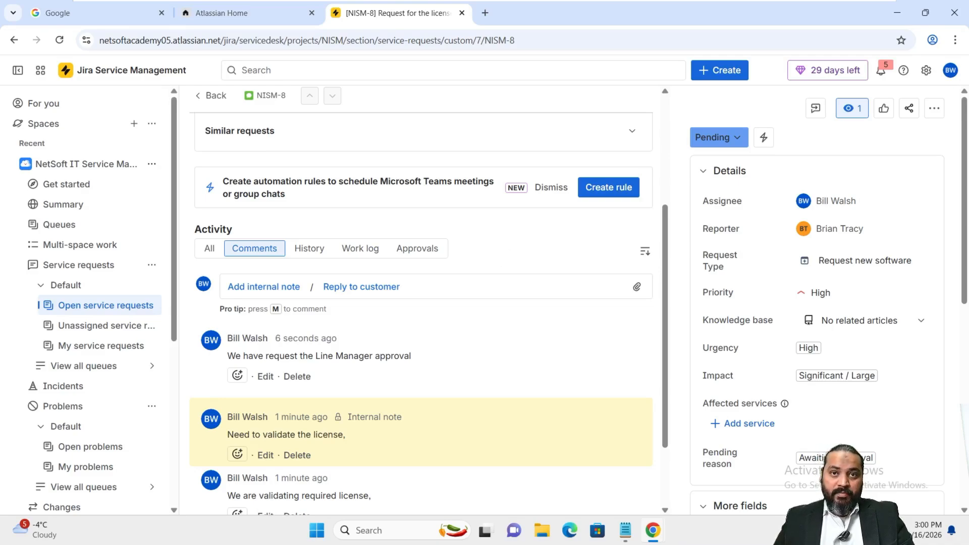
# - Switch to the requester's incognito browser window and open the NetSoft IT Service Management portal in Jira Service Management
pyautogui.moveTo(655, 534)
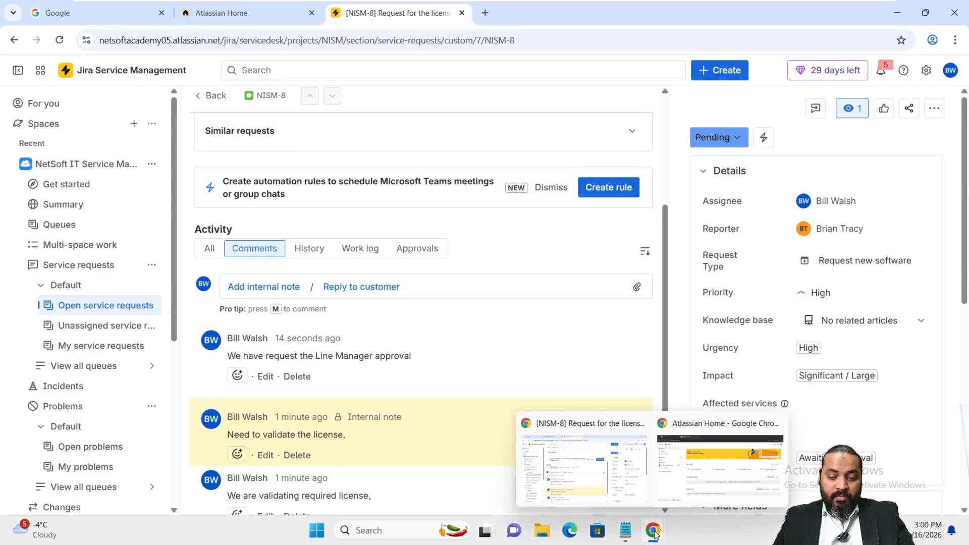
pyautogui.click(704, 479)
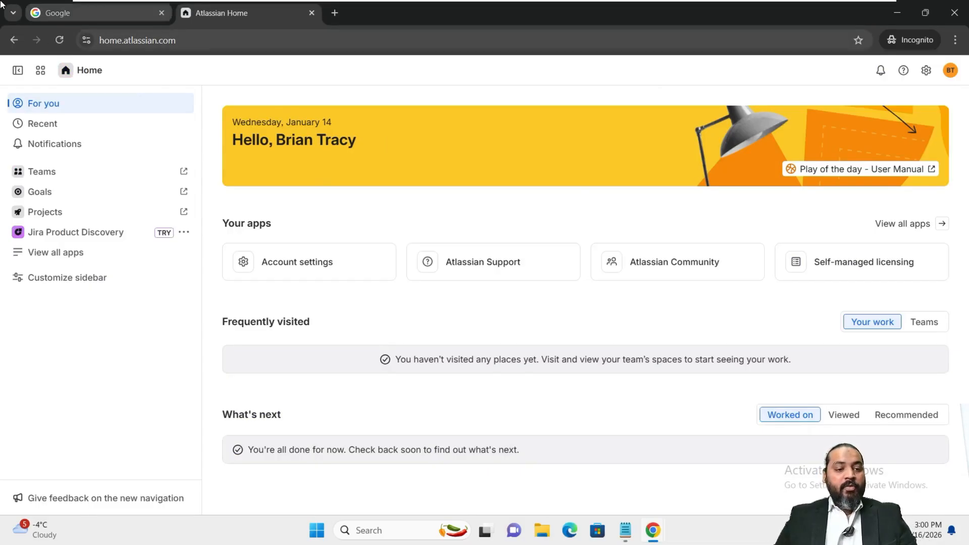
pyautogui.click(40, 75)
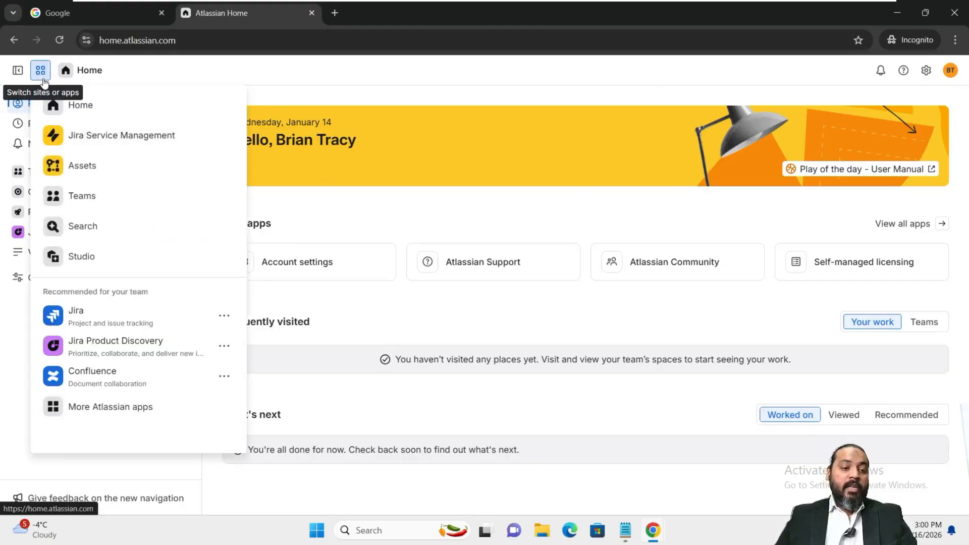
pyautogui.click(90, 143)
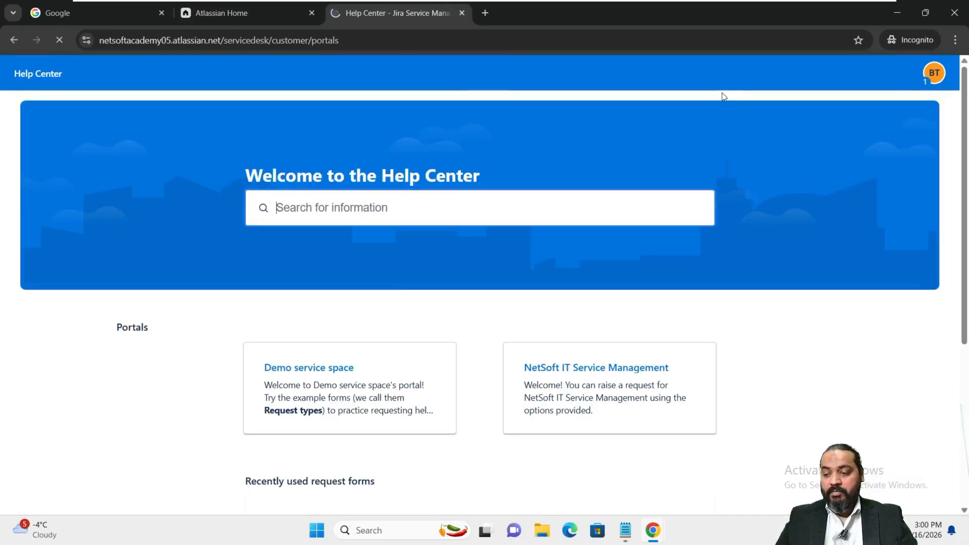
pyautogui.click(562, 369)
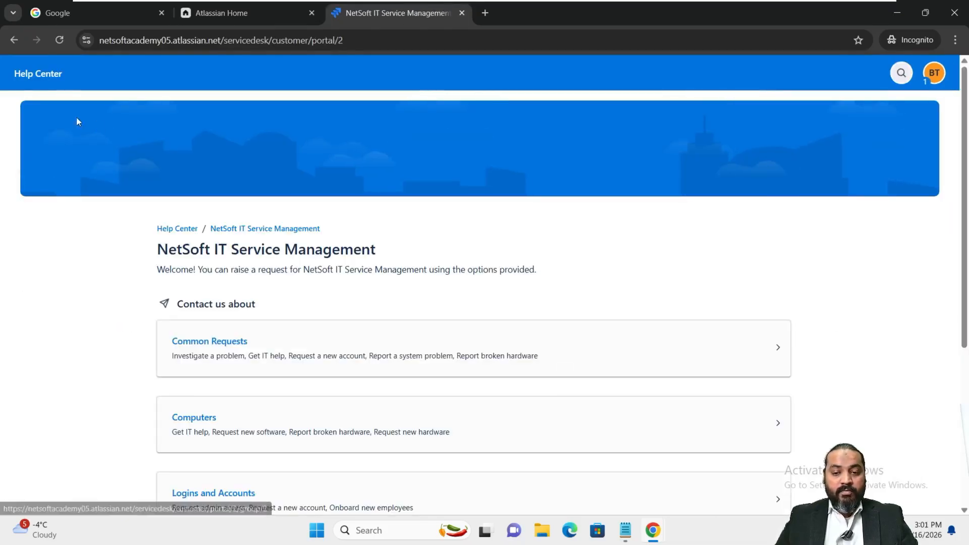
# - Open the Microsoft Office 365 license request NISM-8 from the requester's own list of requests
pyautogui.click(935, 79)
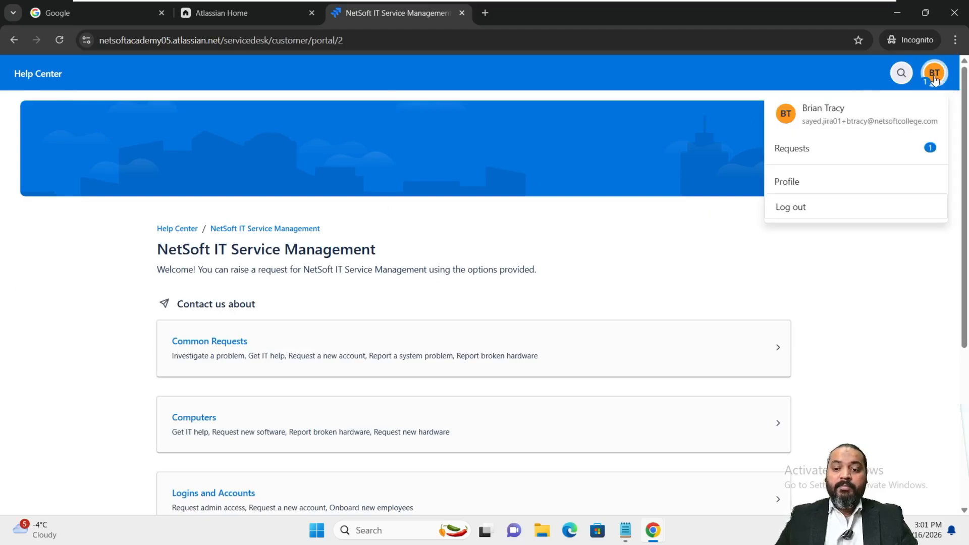
pyautogui.click(791, 157)
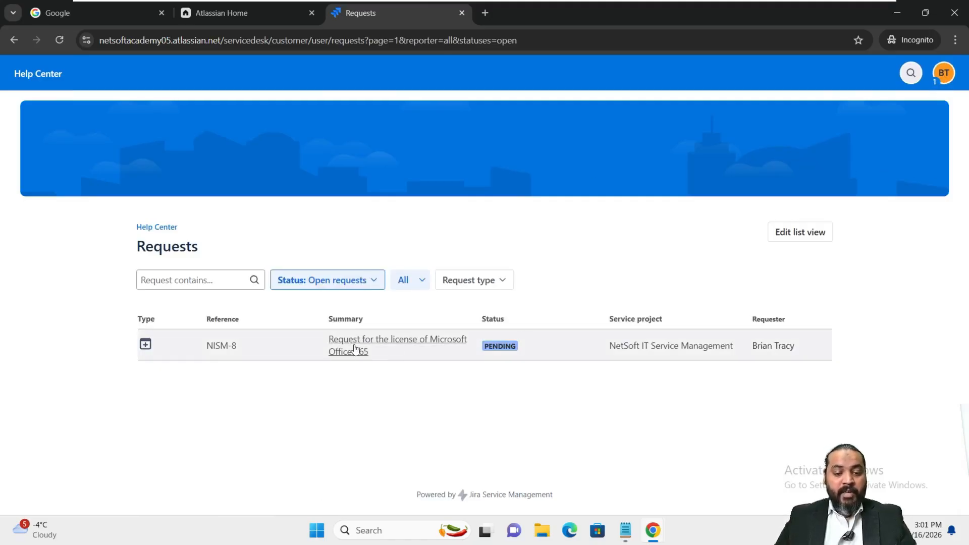
pyautogui.click(356, 348)
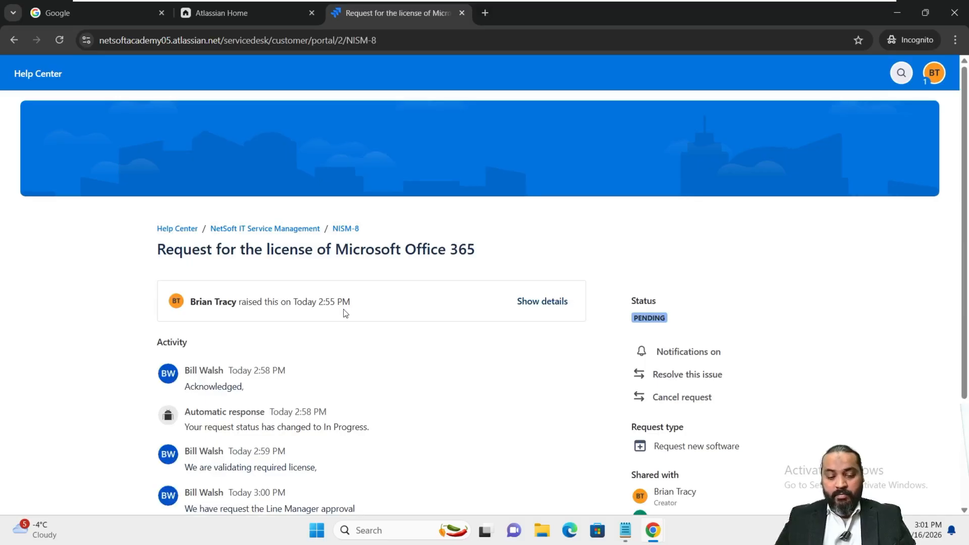
# - Review the agent's replies and the automatic status responses in the request's activity on the customer portal
pyautogui.scroll(-3, 346, 313)
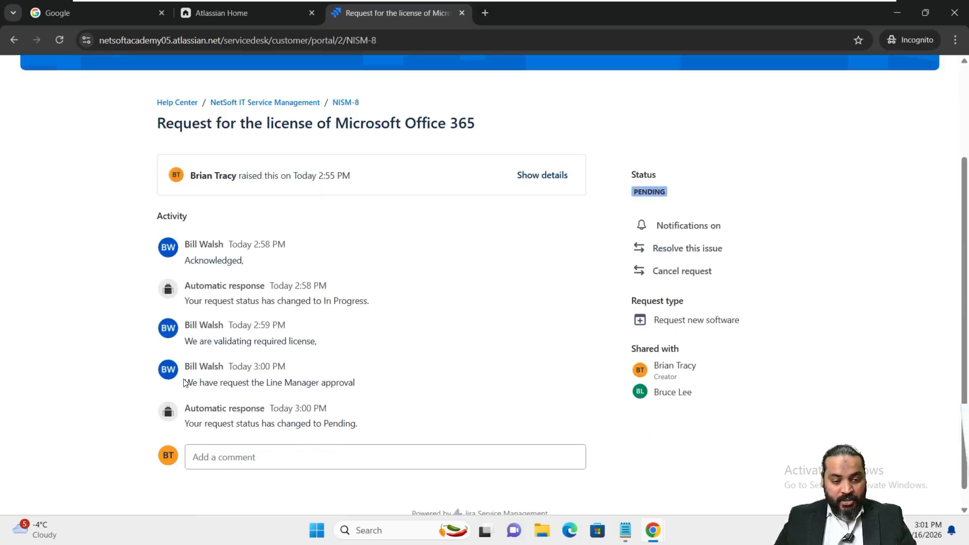
pyautogui.moveTo(185, 382); pyautogui.dragTo(371, 388)
pyautogui.click(483, 357)
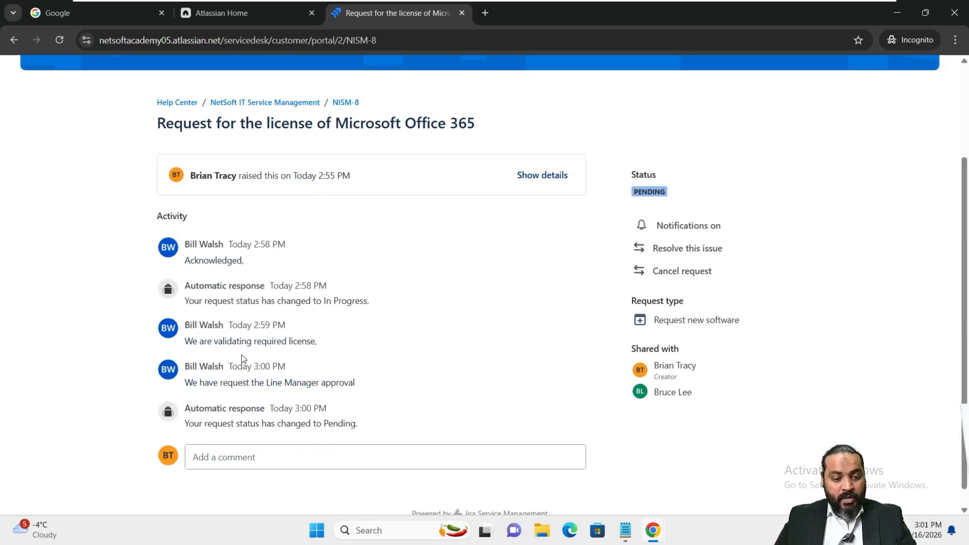
pyautogui.tripleClick(186, 347)
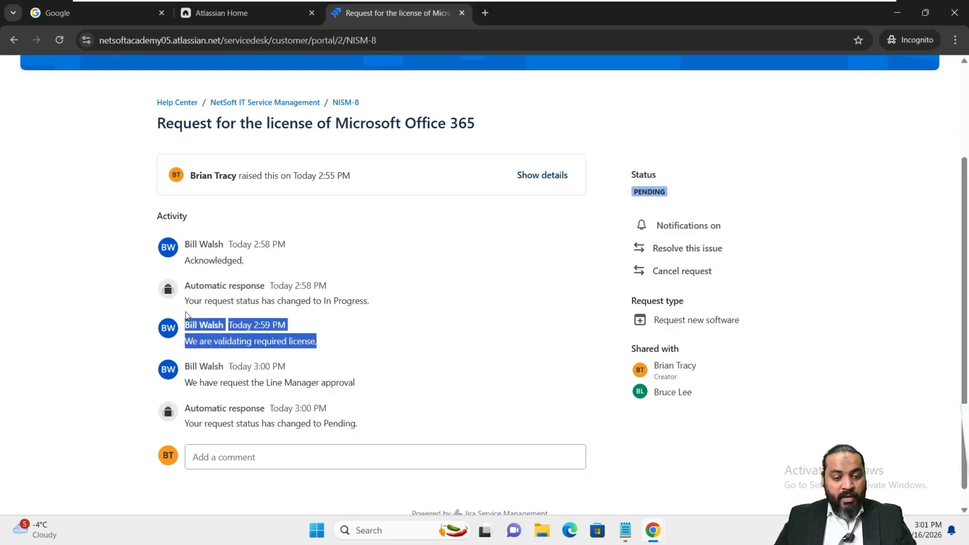
pyautogui.click(221, 355)
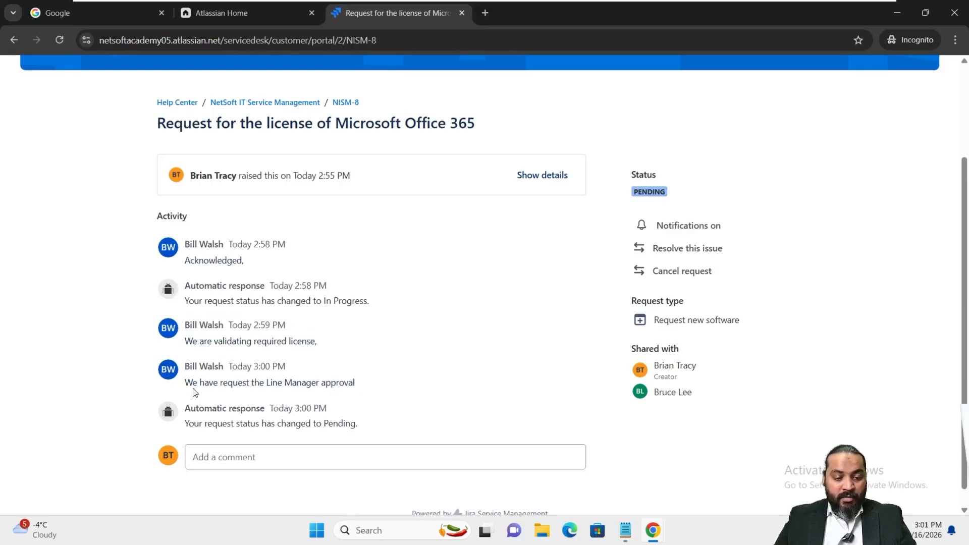
pyautogui.moveTo(186, 382); pyautogui.dragTo(387, 389)
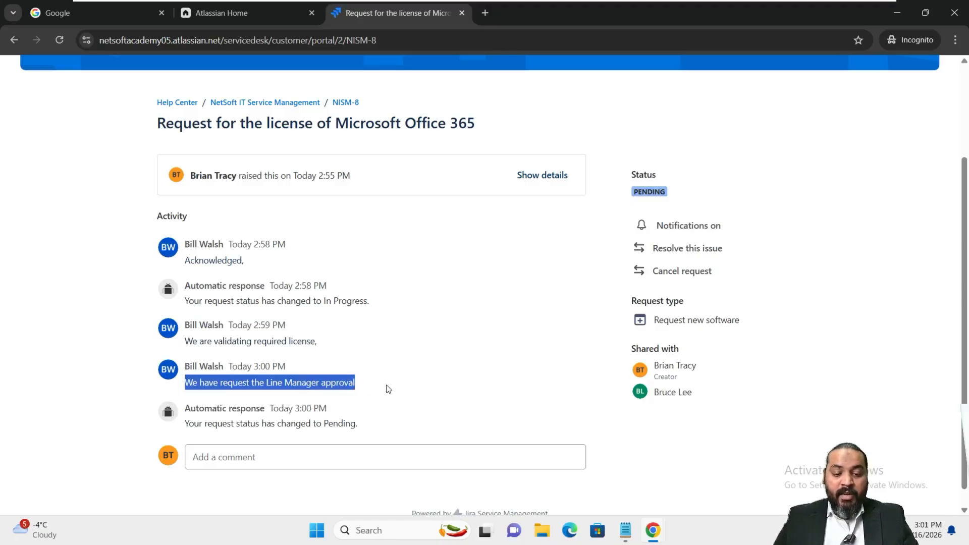
pyautogui.click(387, 390)
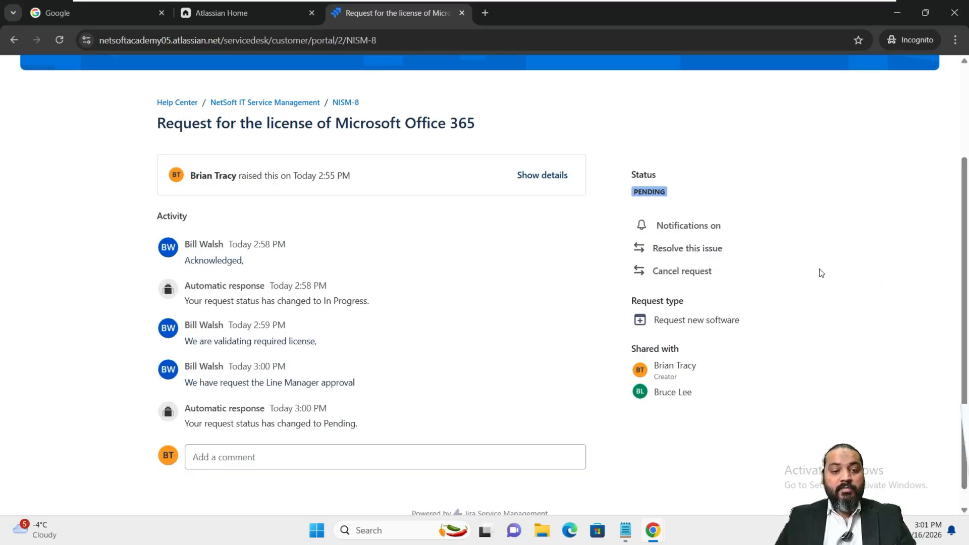
# - Close the requester's portal page for NISM-8 and switch back to the agent's browser window showing the same request
pyautogui.click(462, 13)
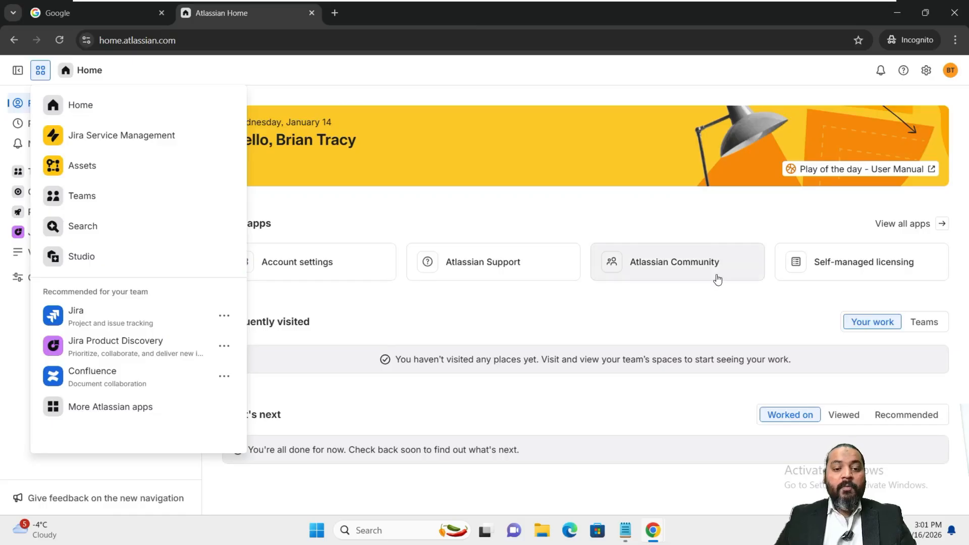
pyautogui.click(559, 337)
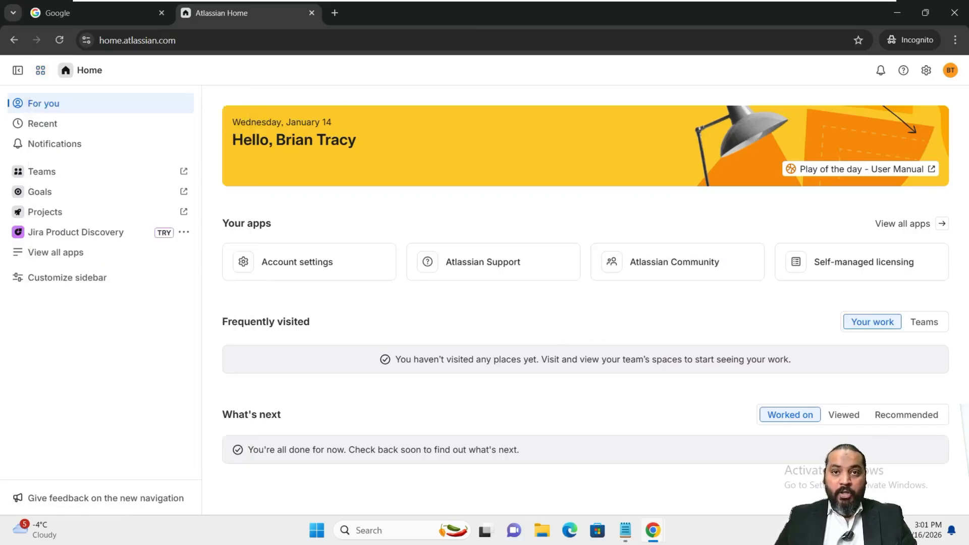
pyautogui.moveTo(651, 529)
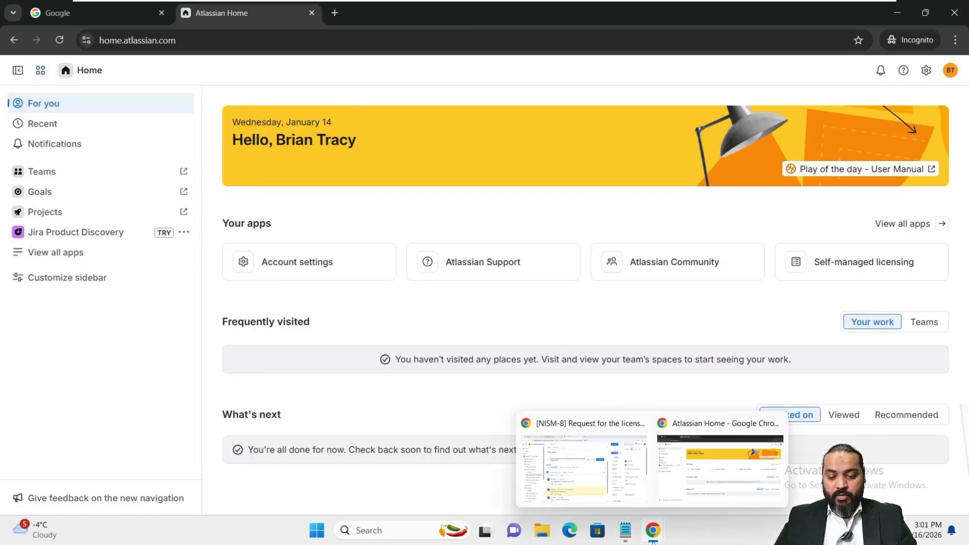
pyautogui.click(584, 478)
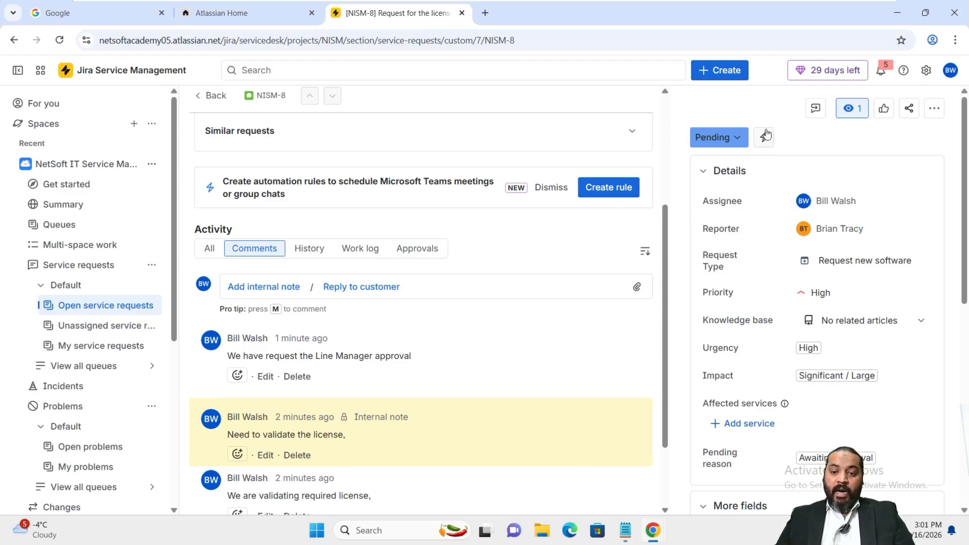
# - Start moving NISM-8 from Pending to In progress and write the customer-visible reply "Approval recieved on the Email"
pyautogui.click(725, 139)
pyautogui.click(729, 193)
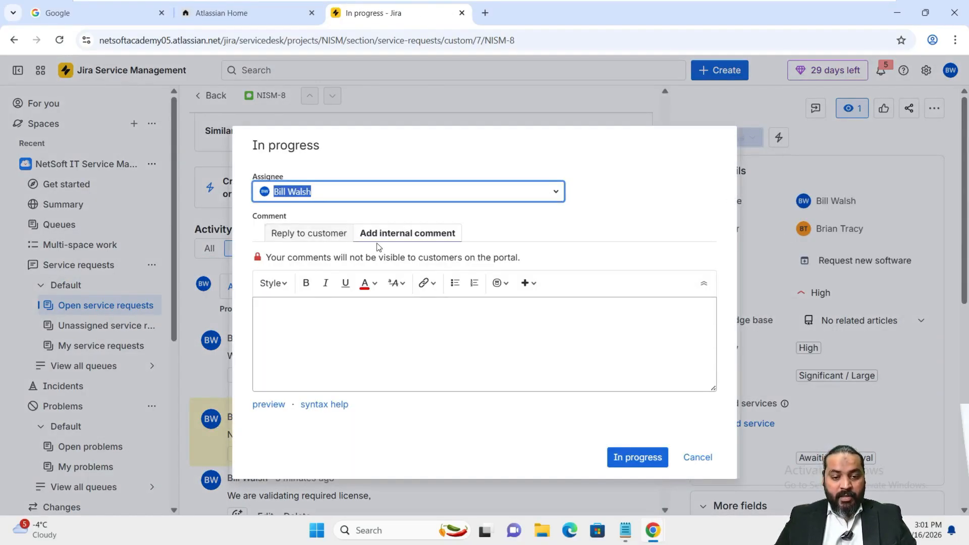
pyautogui.click(317, 237)
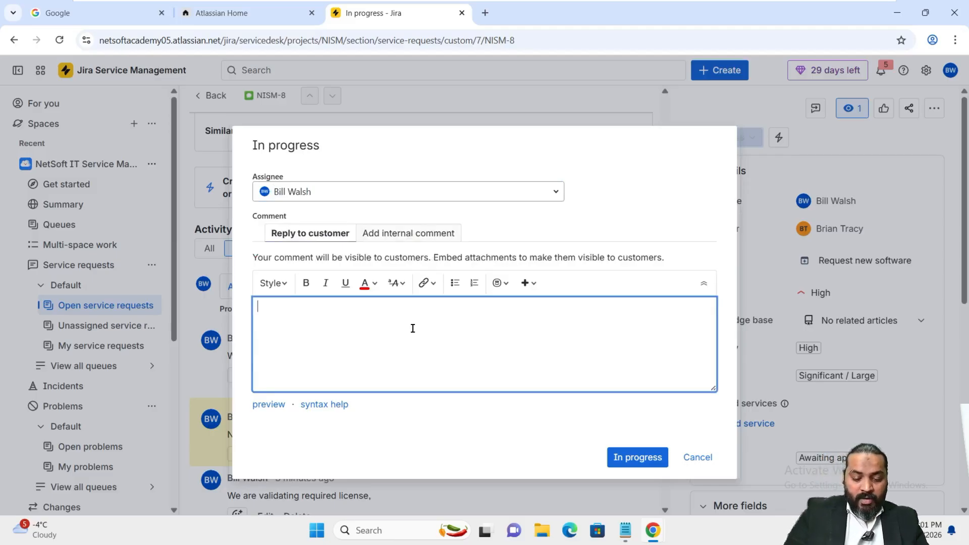
pyautogui.write('Approval ')
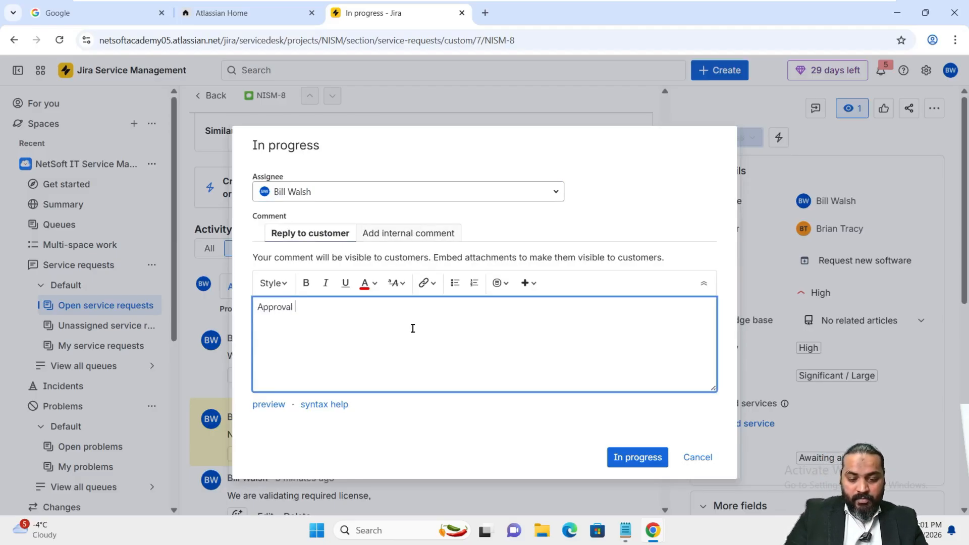
pyautogui.write('recied')
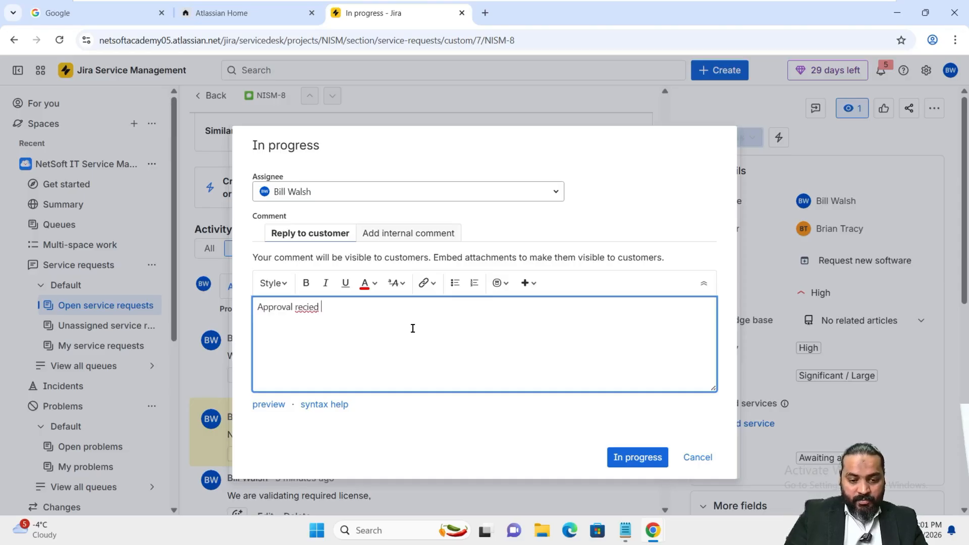
pyautogui.press('BackSpace')
pyautogui.write('ved ')
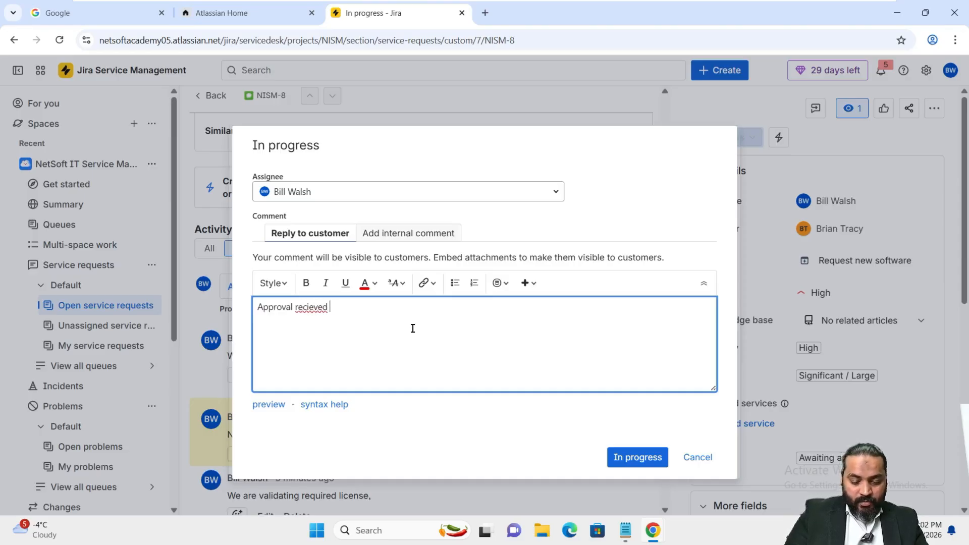
pyautogui.write('on the ')
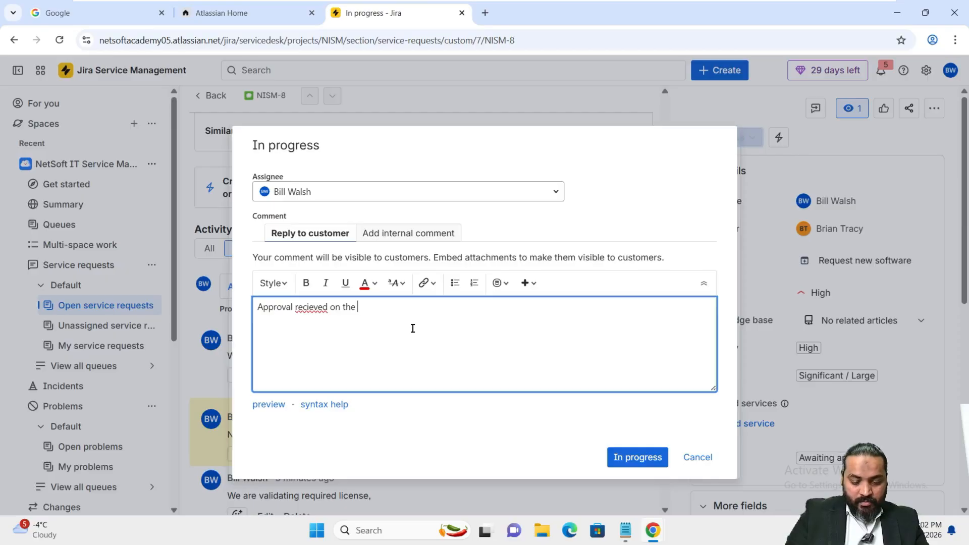
pyautogui.write('Email')
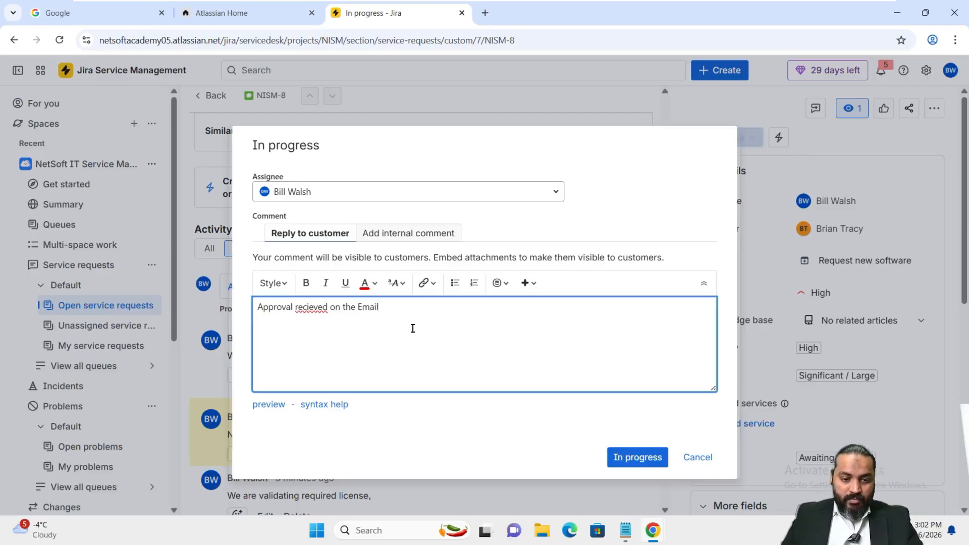
# - Correct the misspelled word to "received", end the reply with a comma, and complete the transition to In progress
pyautogui.rightClick(306, 310)
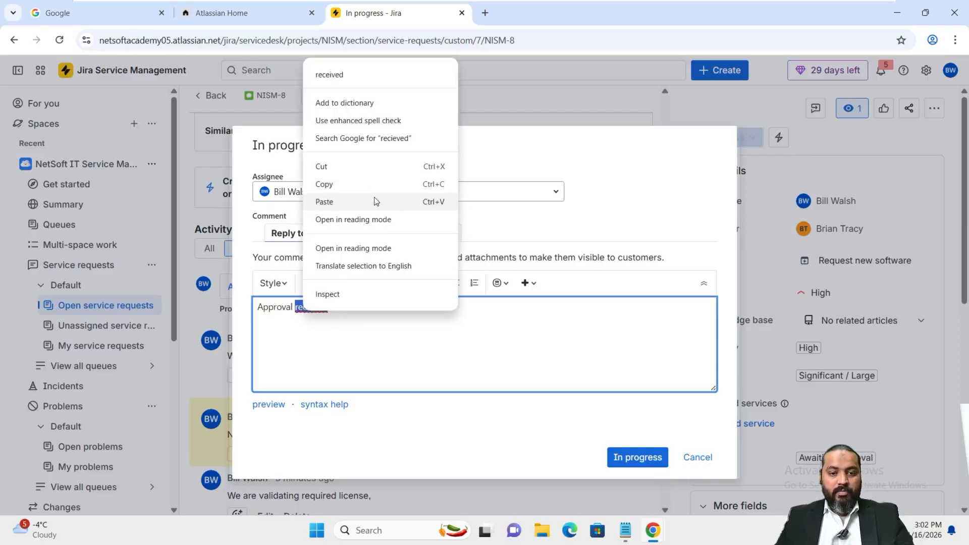
pyautogui.click(364, 76)
pyautogui.click(401, 306)
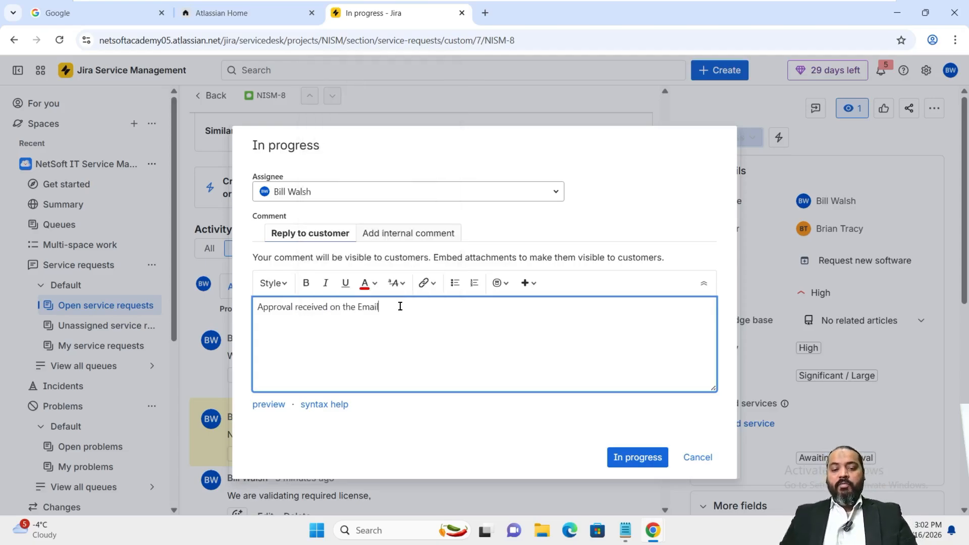
pyautogui.write(',')
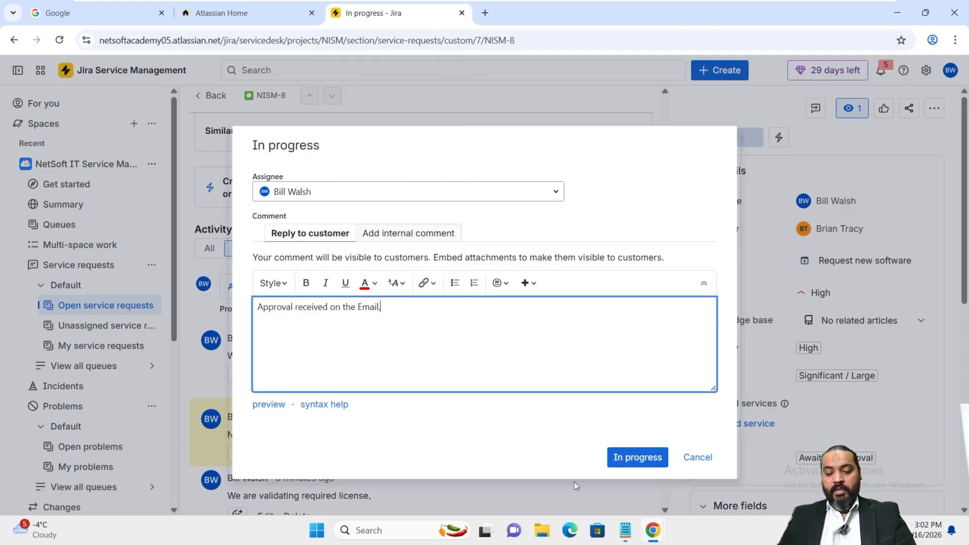
pyautogui.click(620, 458)
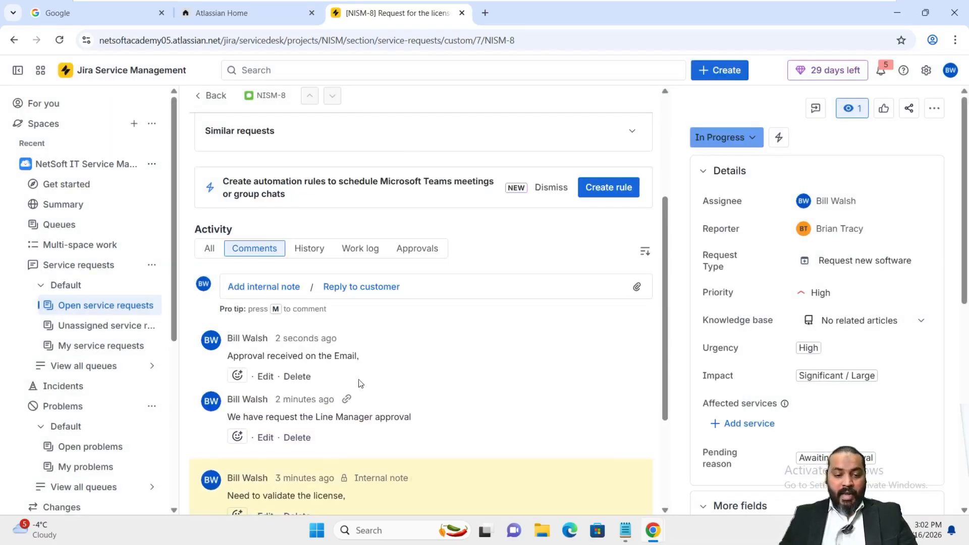
# - Add the internal note "Processing the request," to NISM-8 and save it
pyautogui.click(272, 292)
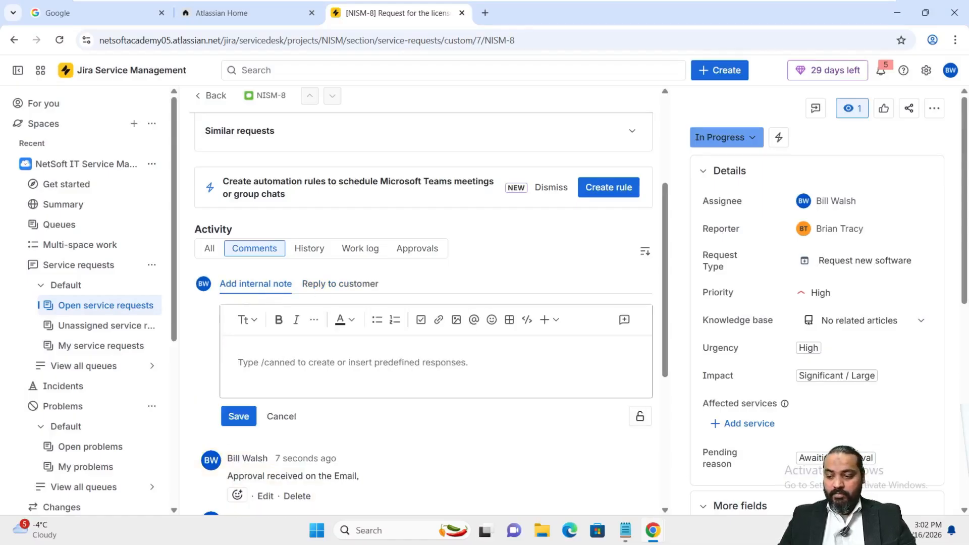
pyautogui.write('pro')
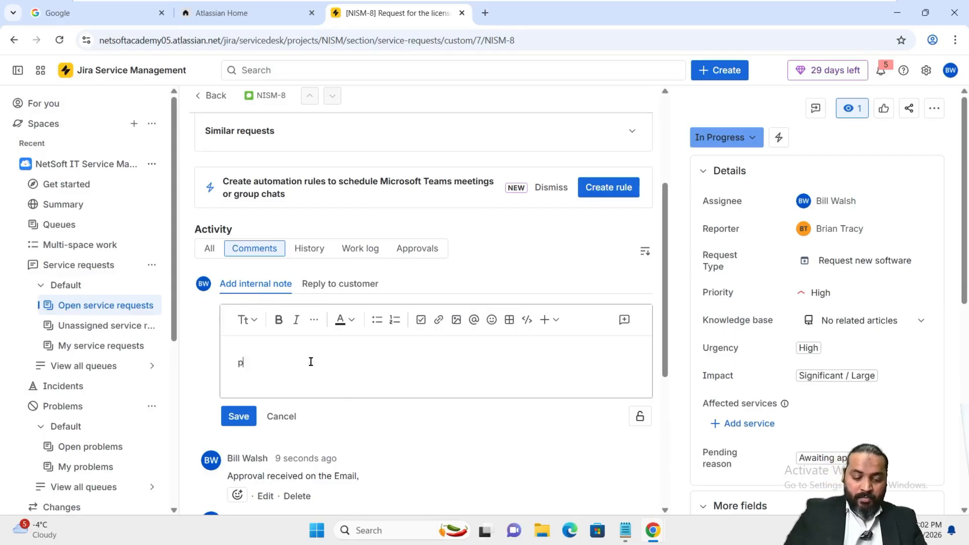
pyautogui.press('BackSpace')
pyautogui.press('BackSpace')
pyautogui.press('BackSpace')
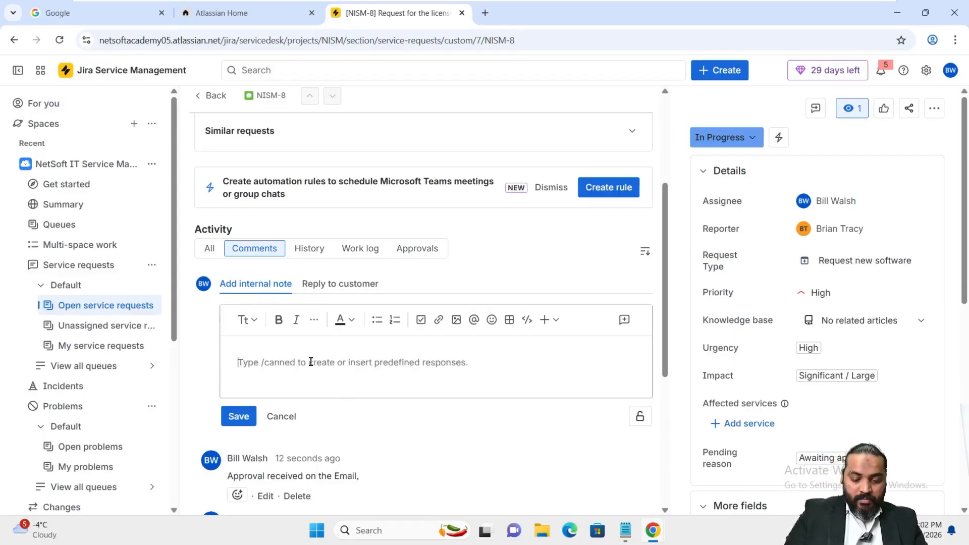
pyautogui.write('Processin')
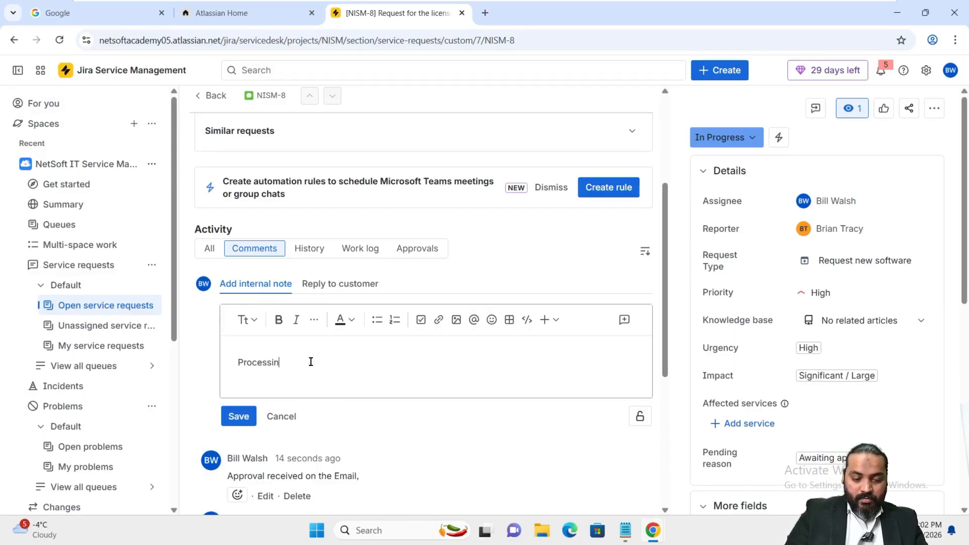
pyautogui.write('g the req')
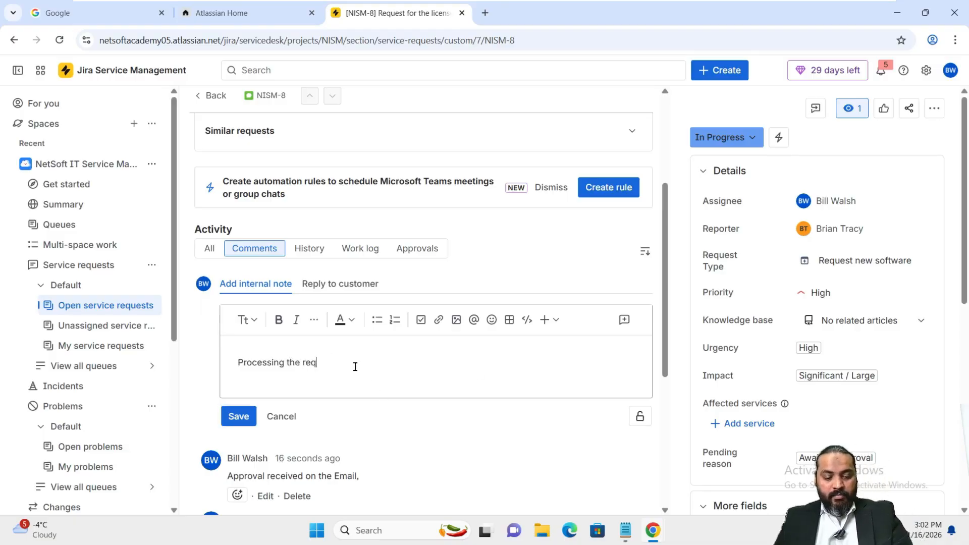
pyautogui.write('uest')
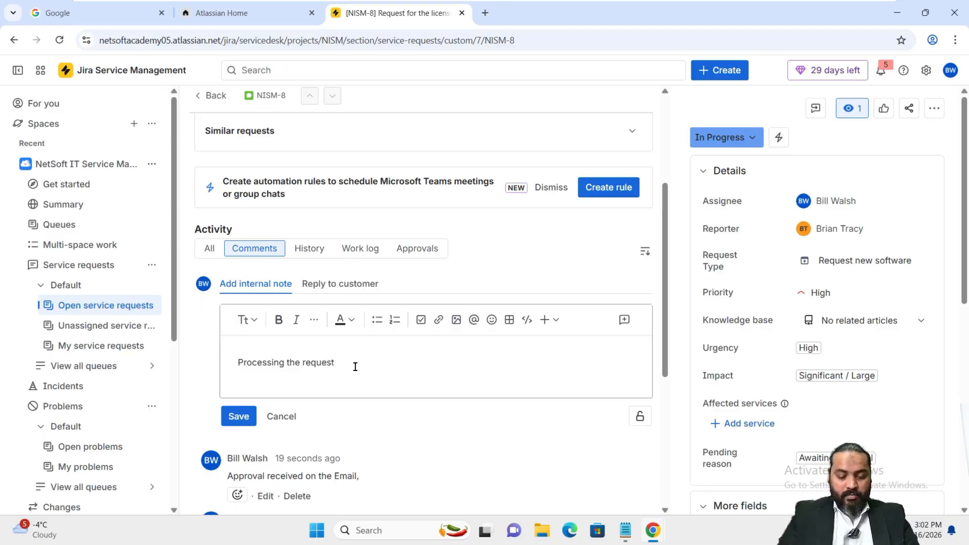
pyautogui.write(',')
pyautogui.click(239, 417)
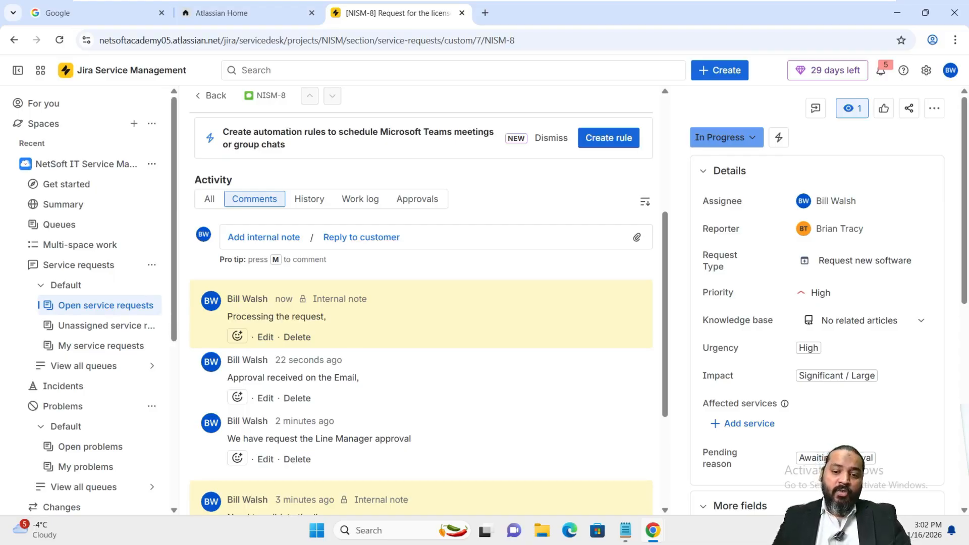
# - Resolve NISM-8 with the resolution Done and the customer-visible reply "Request is completed", and move the request to Closed
pyautogui.click(745, 141)
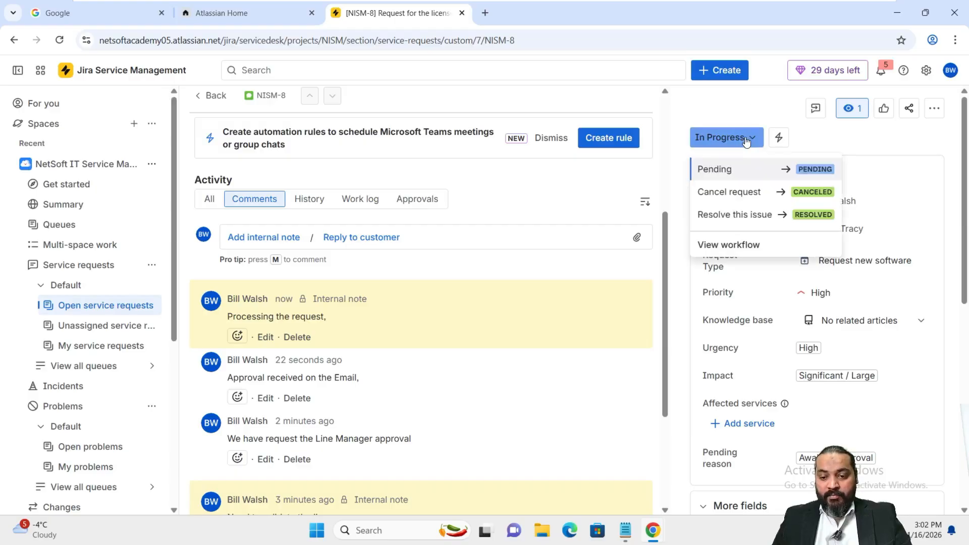
pyautogui.click(752, 216)
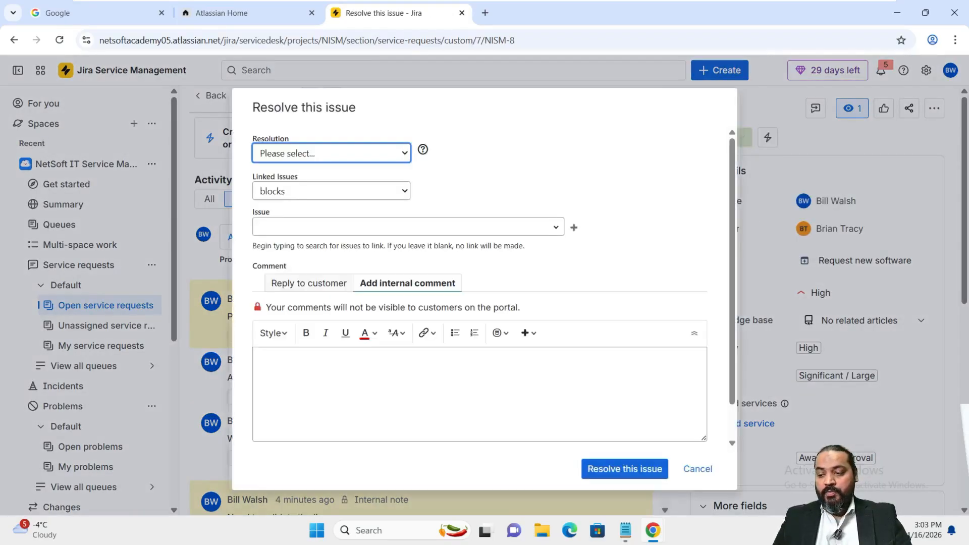
pyautogui.click(324, 153)
pyautogui.click(293, 189)
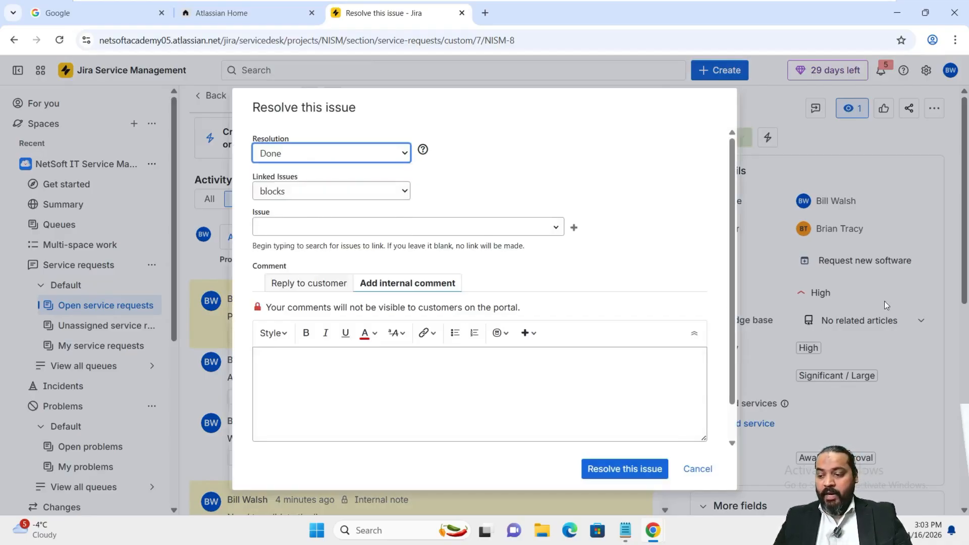
pyautogui.click(298, 284)
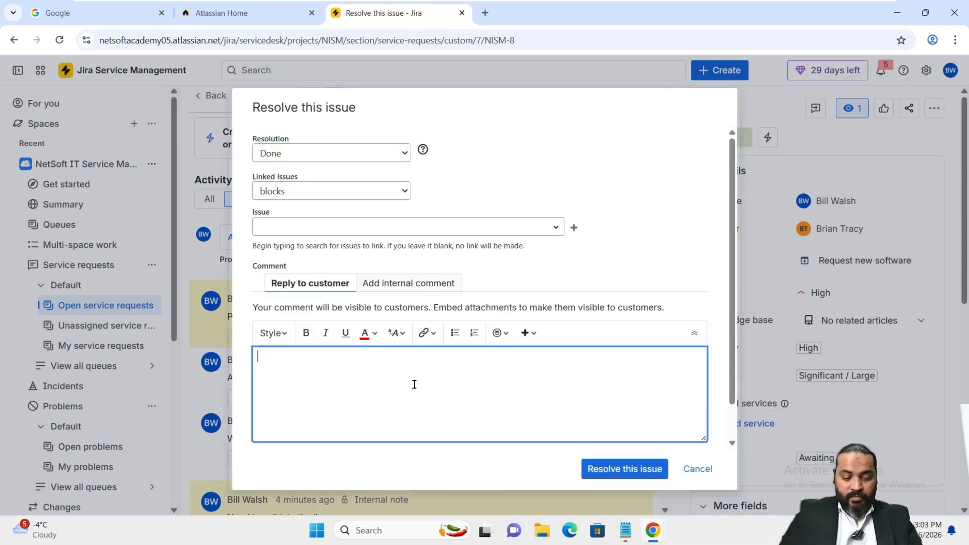
pyautogui.write('Request is c')
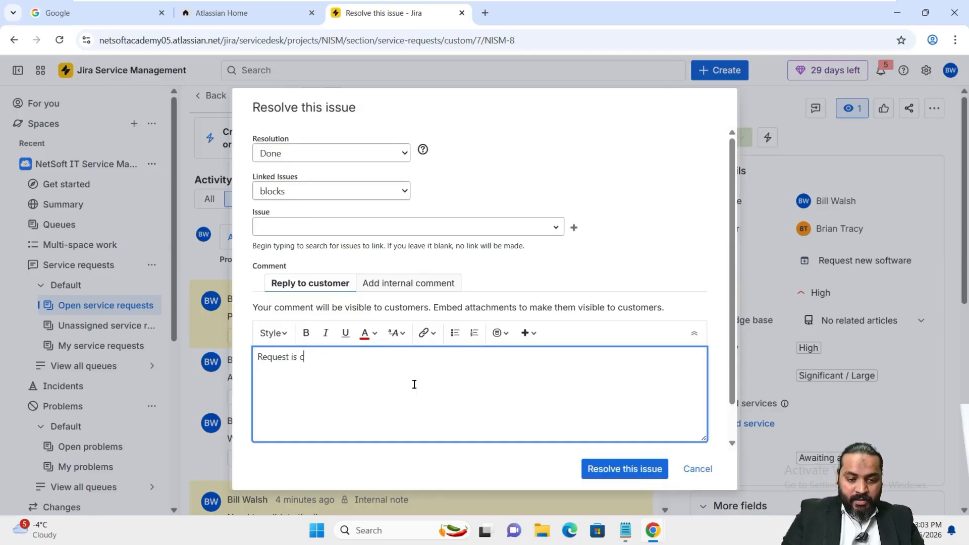
pyautogui.write('ompleted')
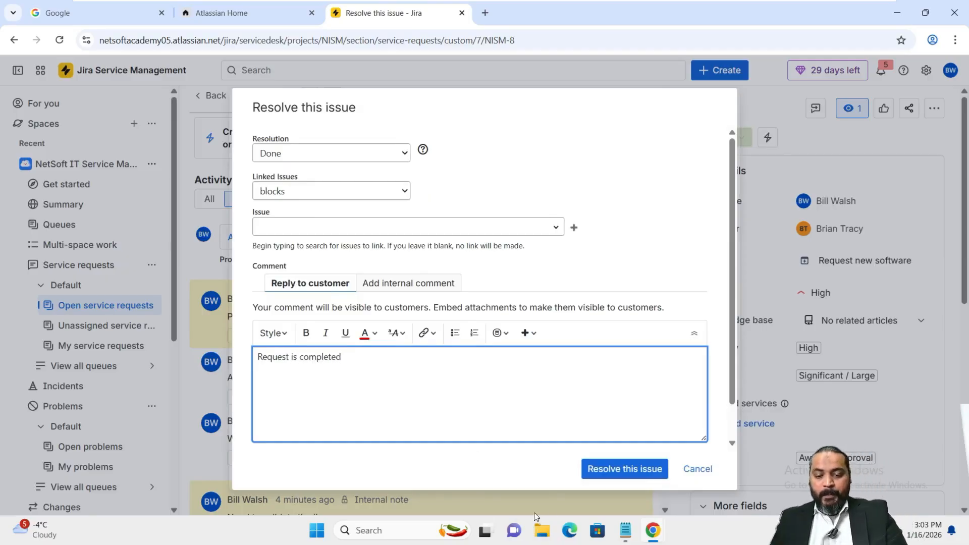
pyautogui.click(621, 469)
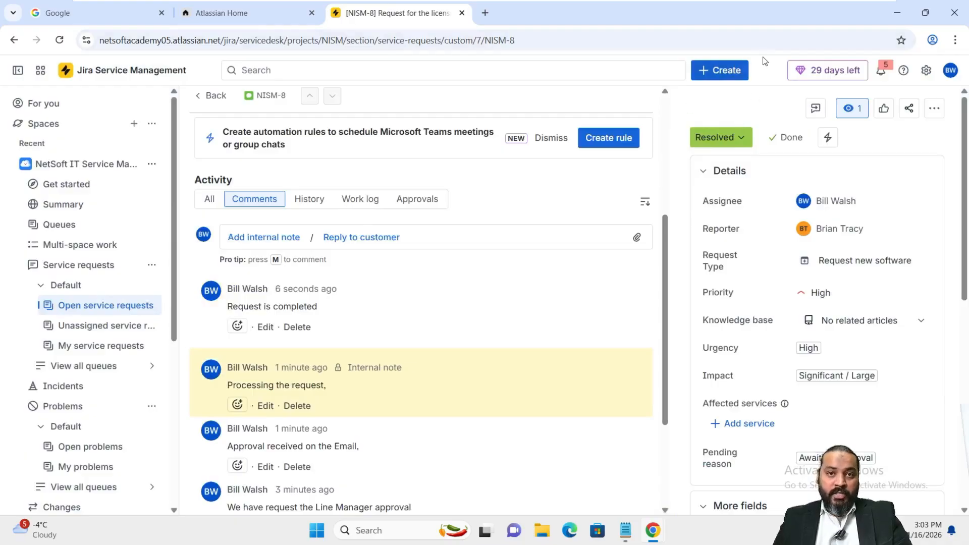
pyautogui.click(740, 143)
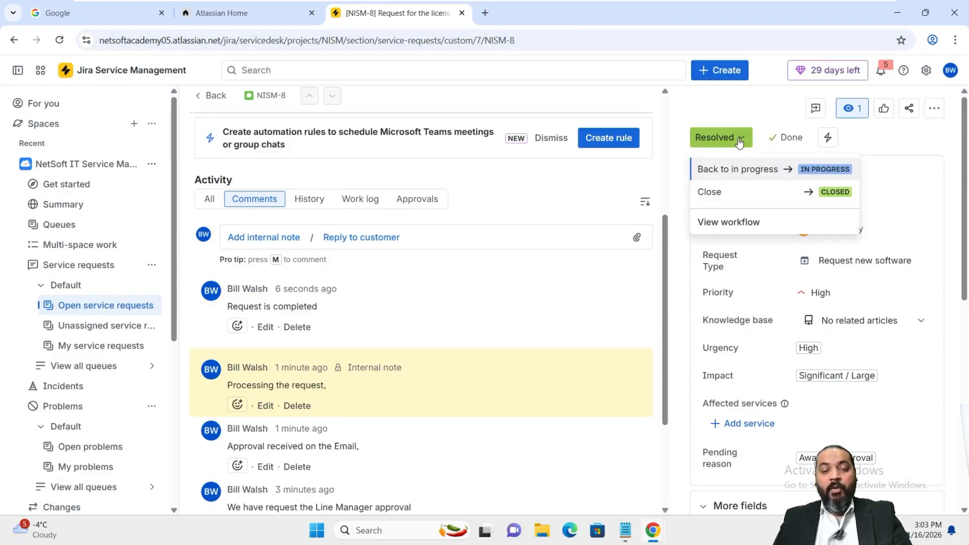
pyautogui.click(732, 193)
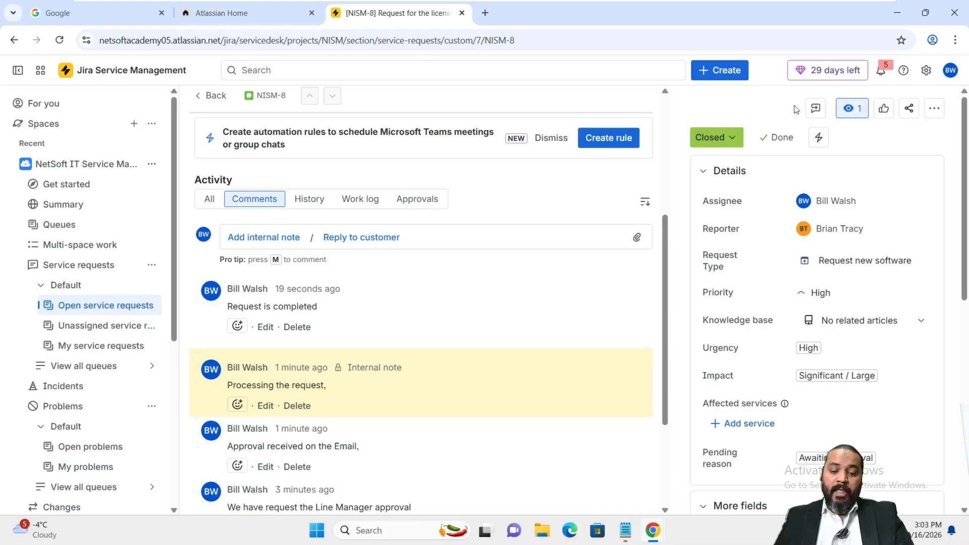
# - Switch to the requester's incognito browser window and open the Jira Service Management Help Center
pyautogui.moveTo(652, 536)
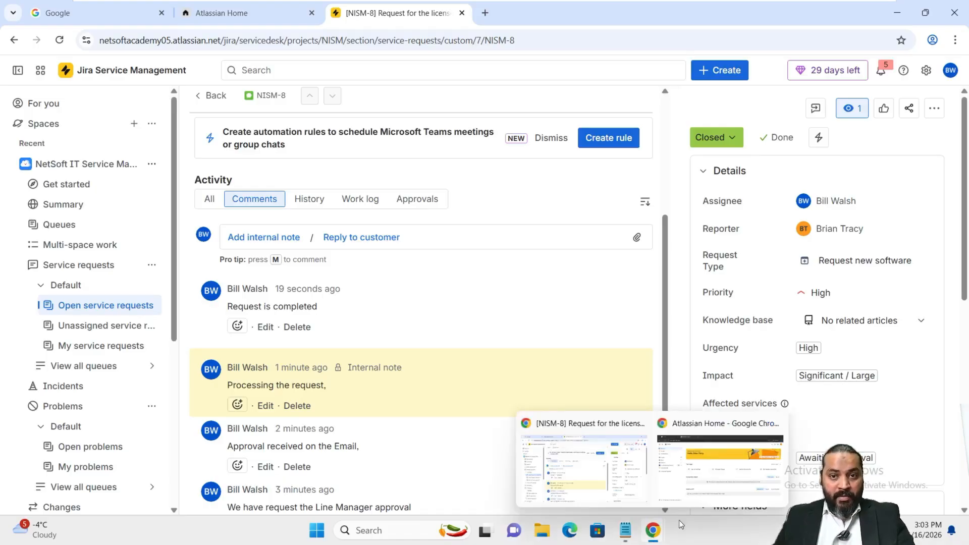
pyautogui.click(707, 493)
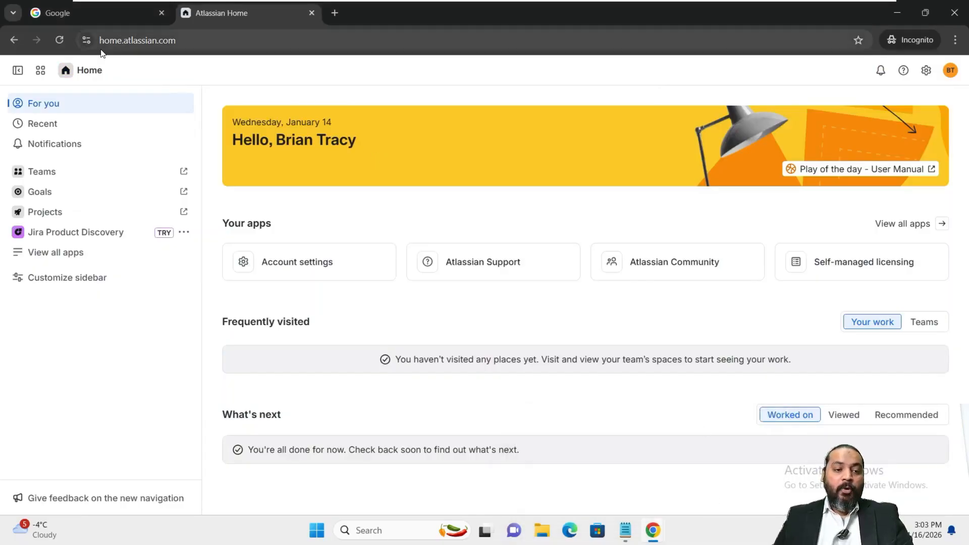
pyautogui.click(40, 70)
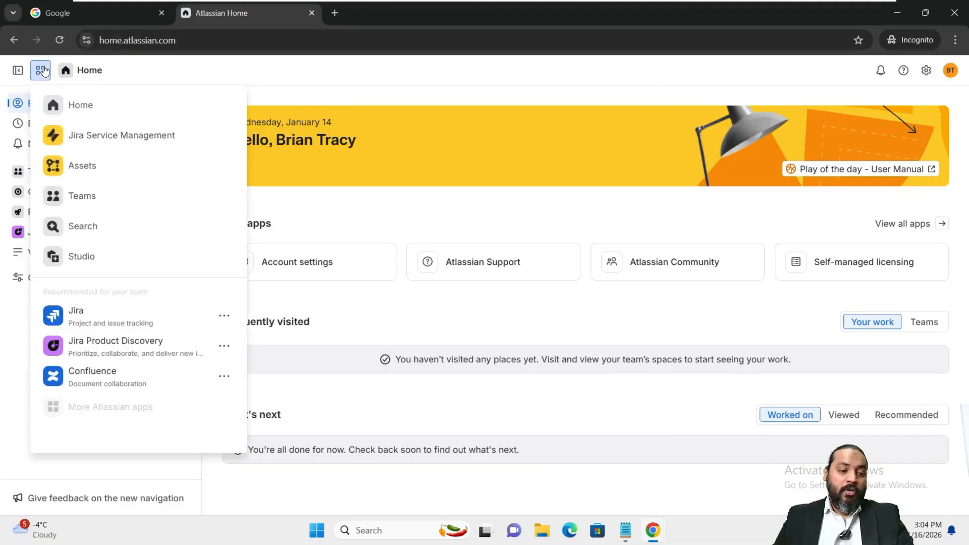
pyautogui.click(78, 144)
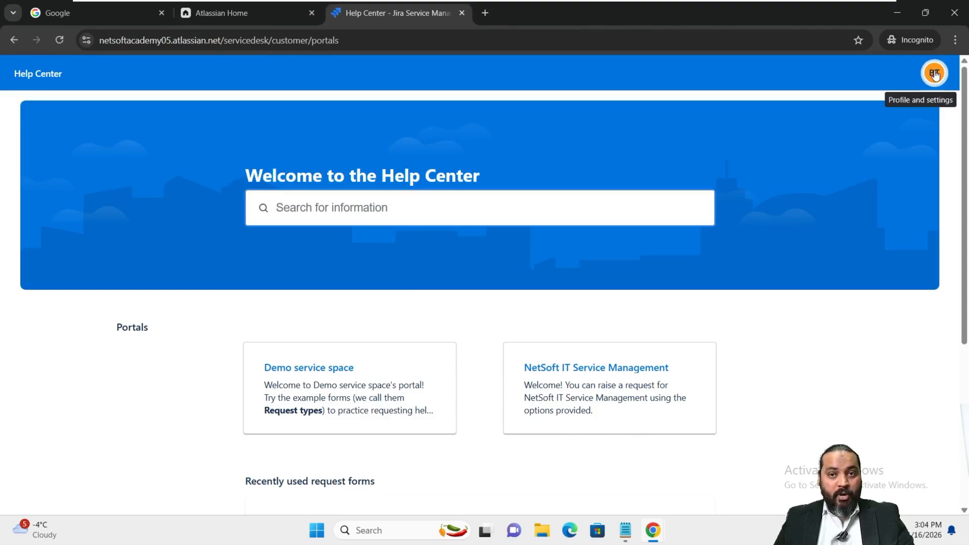
# - Open the requester's list of requests in the Help Center
pyautogui.click(935, 75)
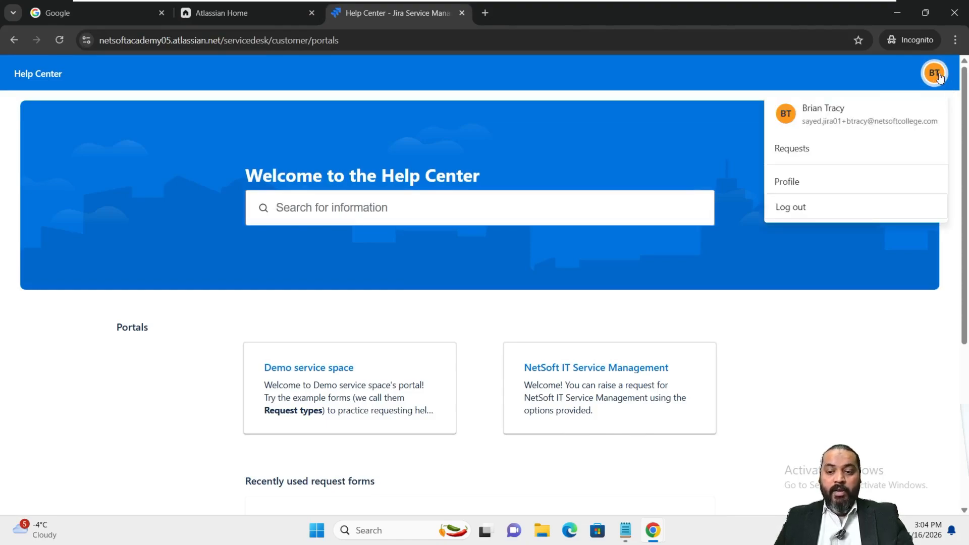
pyautogui.click(807, 150)
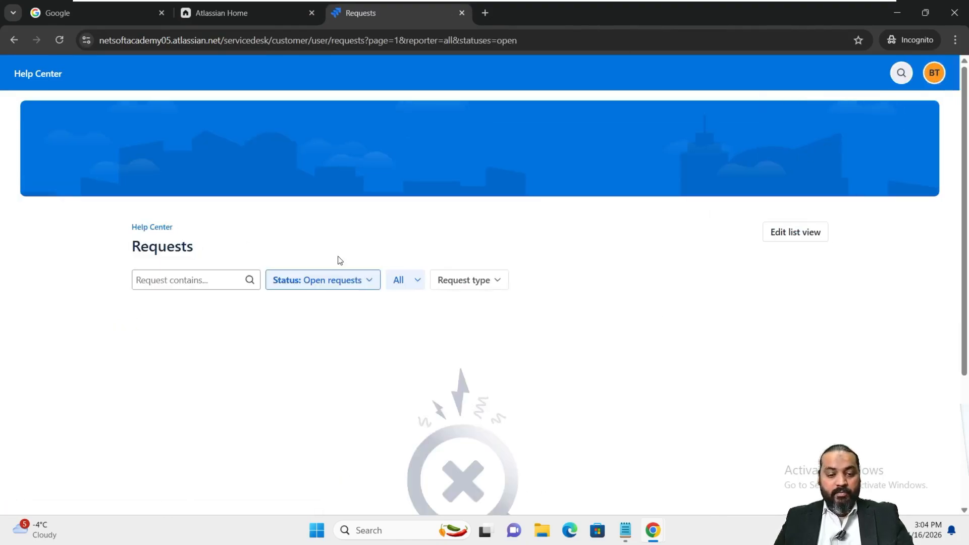
pyautogui.scroll(-1, 339, 260)
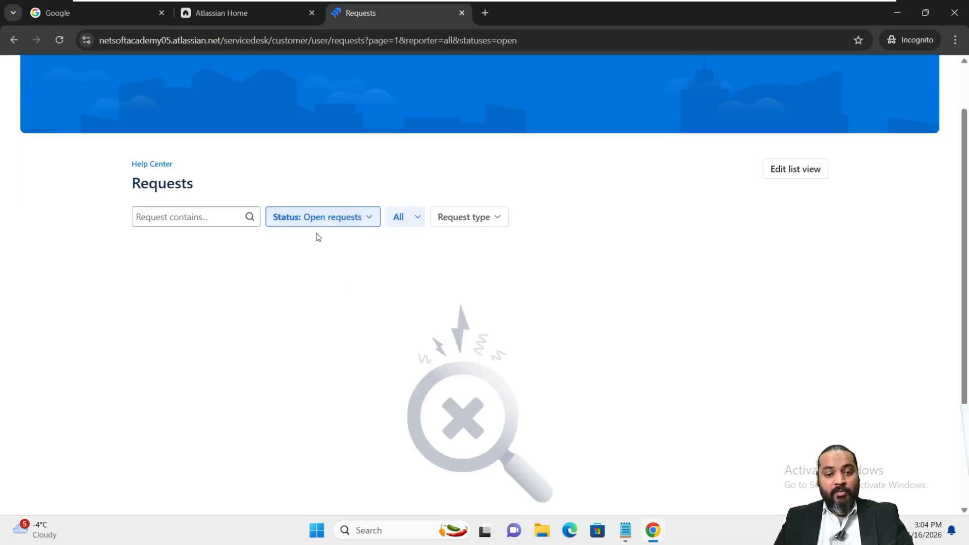
# - Filter the requests list by status to Closed requests only, deselecting Open requests
pyautogui.click(342, 222)
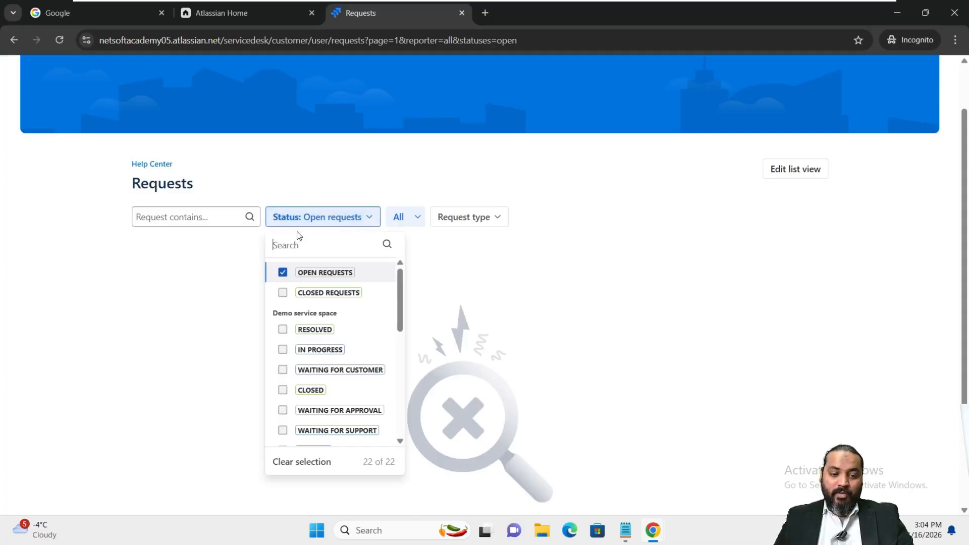
pyautogui.click(629, 312)
pyautogui.click(353, 225)
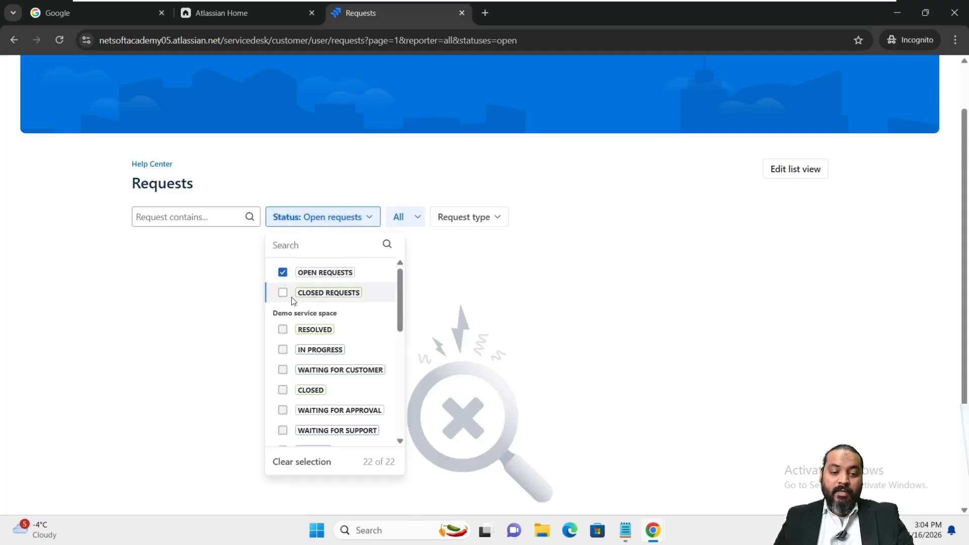
pyautogui.click(284, 276)
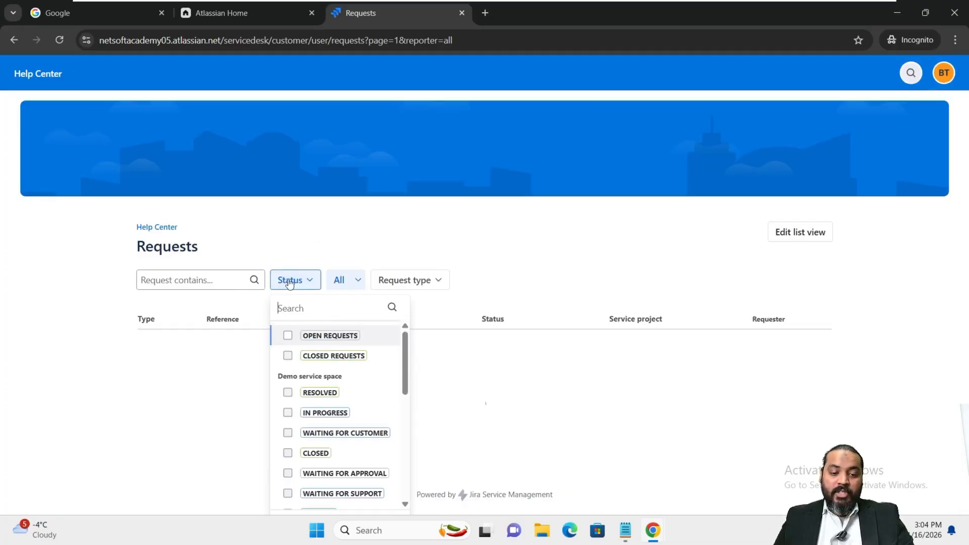
pyautogui.click(288, 356)
pyautogui.click(937, 346)
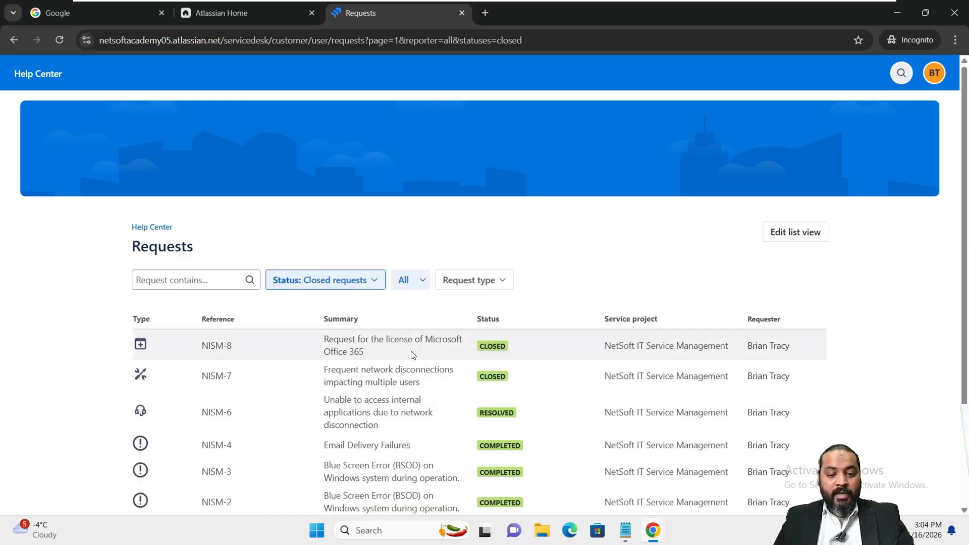
# - Open the closed Microsoft Office 365 license request NISM-8 and examine its activity and status
pyautogui.click(379, 354)
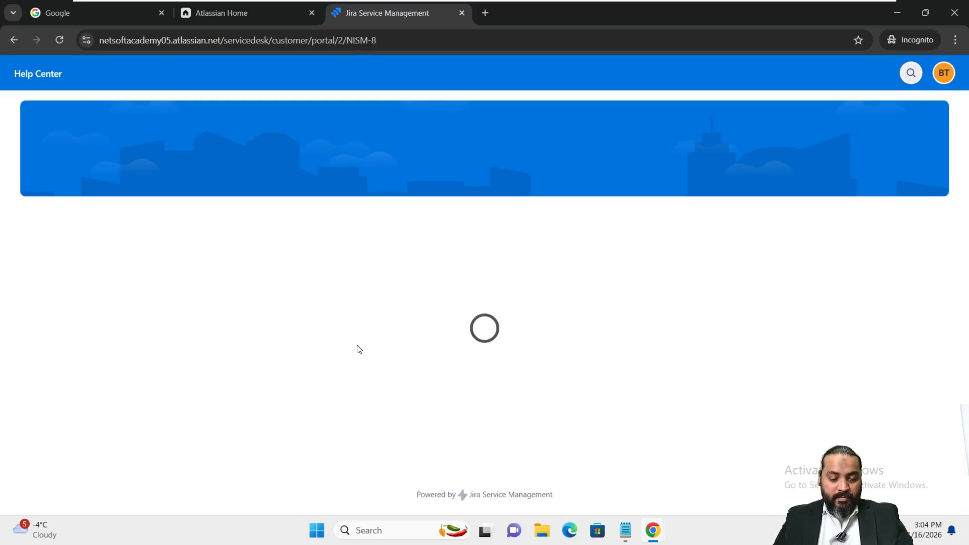
pyautogui.scroll(-2, 404, 331)
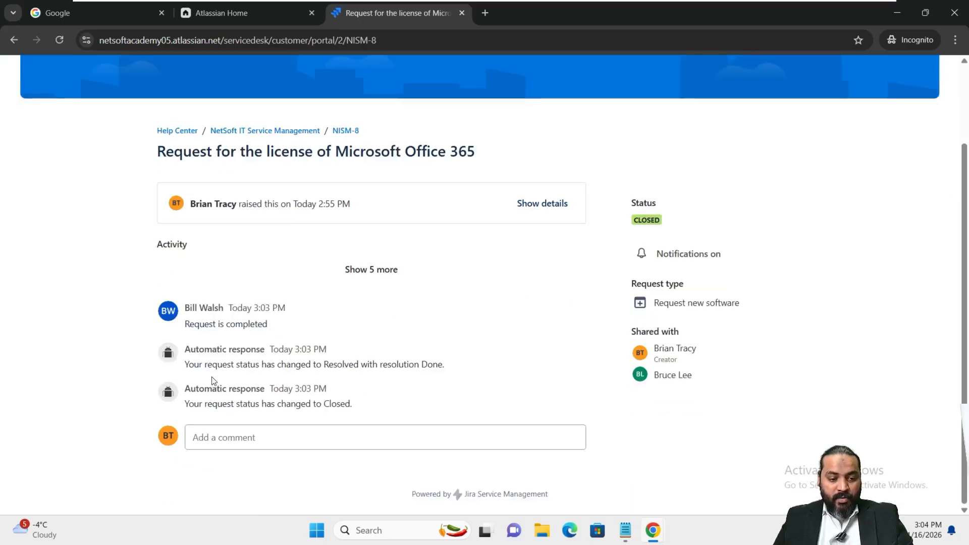